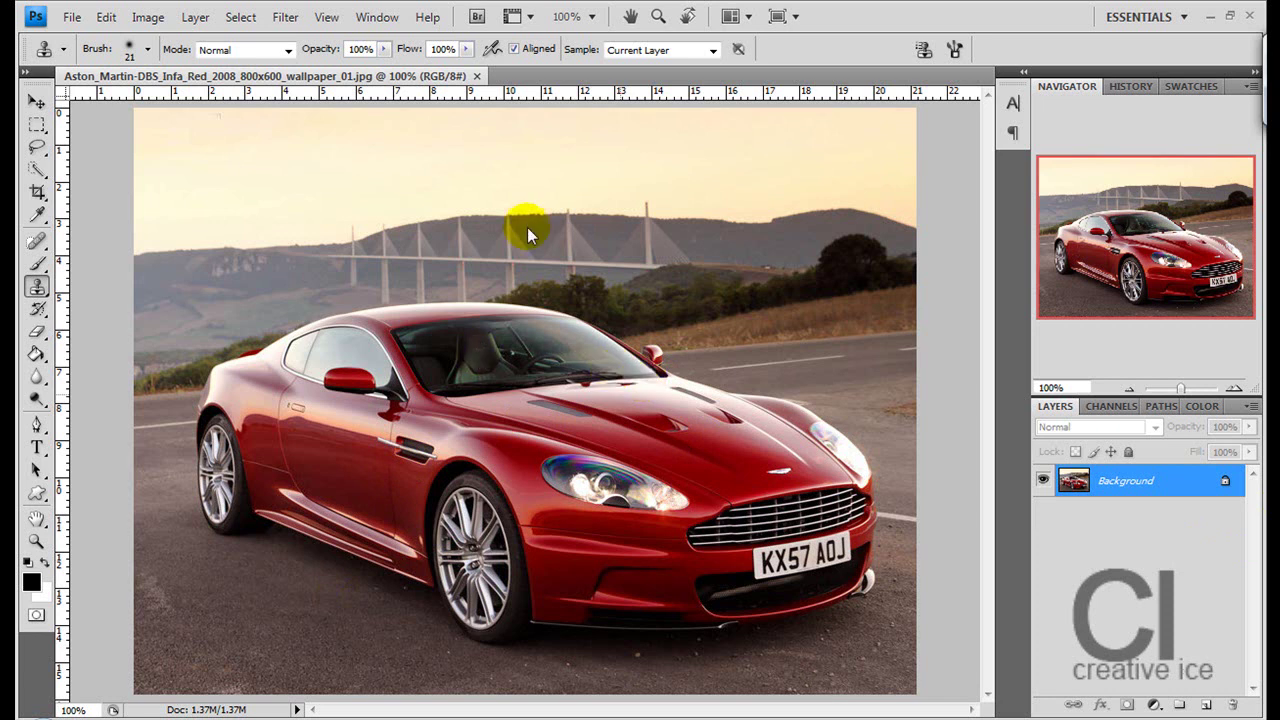
# Unlock the car photo's Background layer, keeping the default name Layer 0.
pyautogui.doubleClick(1228, 482)
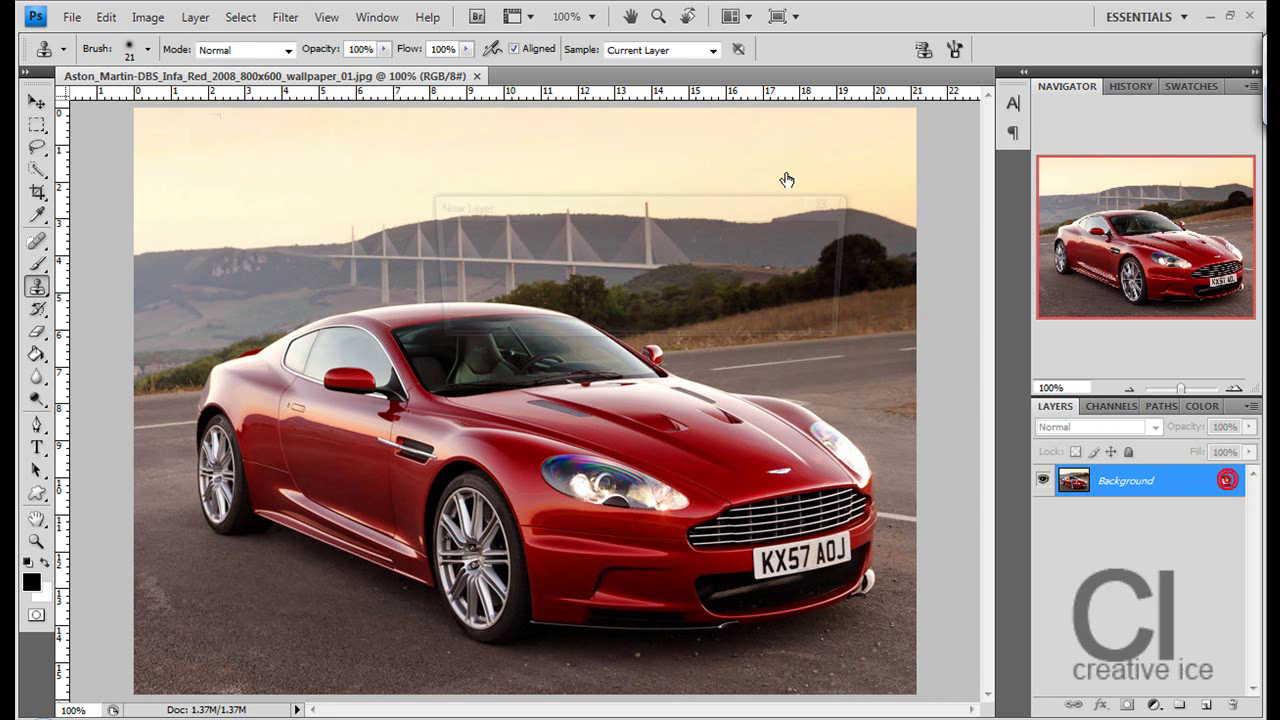
pyautogui.click(795, 238)
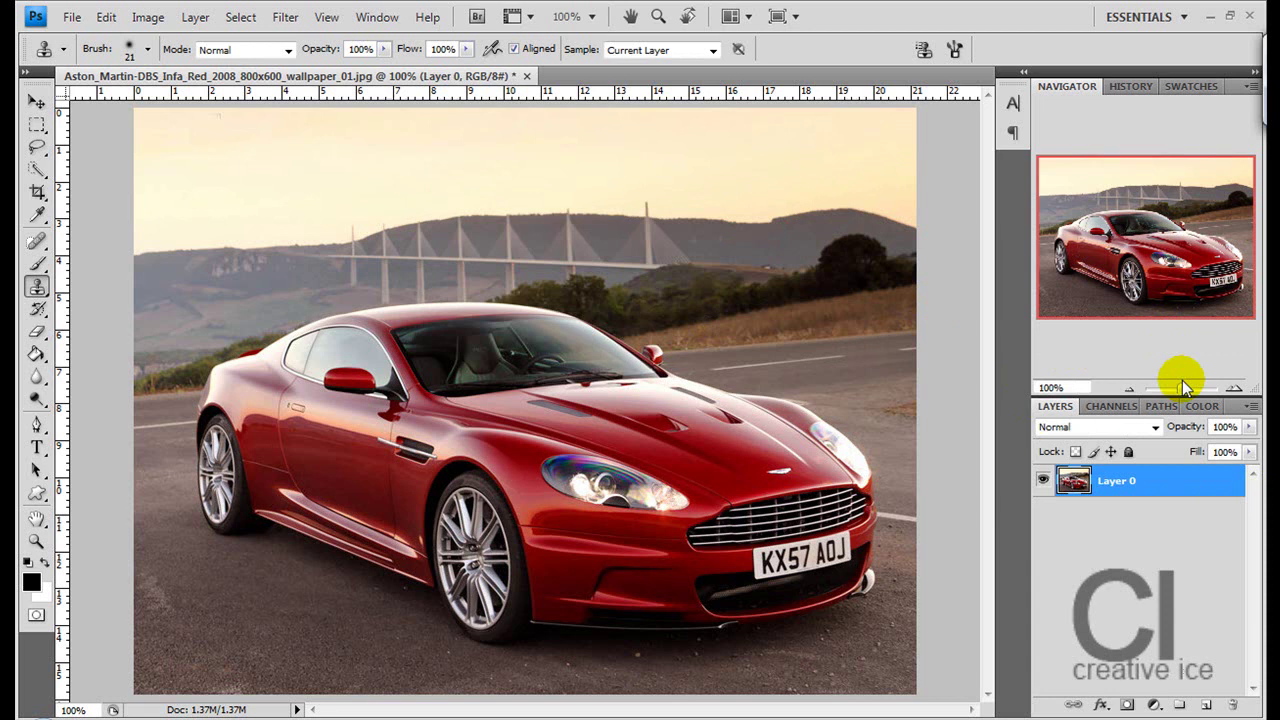
# Zoom to about 246% on the front wheel and bumper, then pick the Pen tool.
pyautogui.moveTo(1182, 385); pyautogui.dragTo(1190, 384)
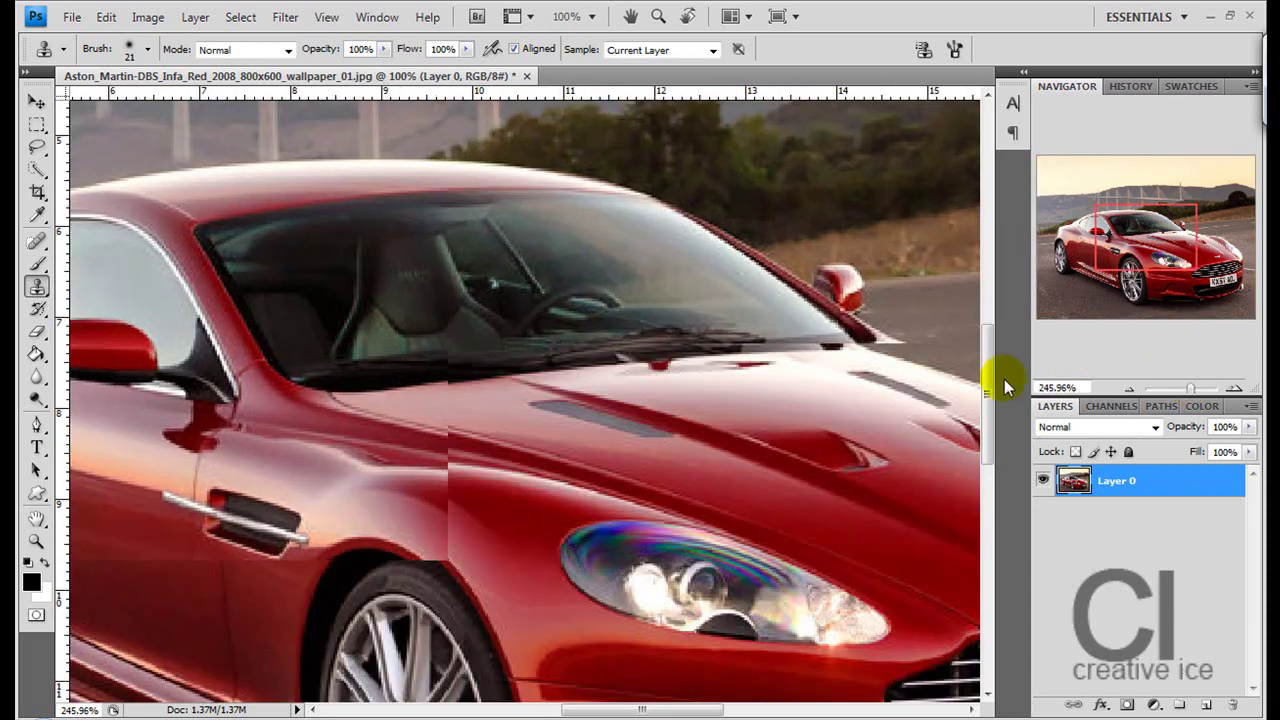
pyautogui.moveTo(1123, 277)
pyautogui.mouseDown()
pyautogui.moveTo(1153, 298)
pyautogui.moveTo(1162, 336)
pyautogui.mouseUp()
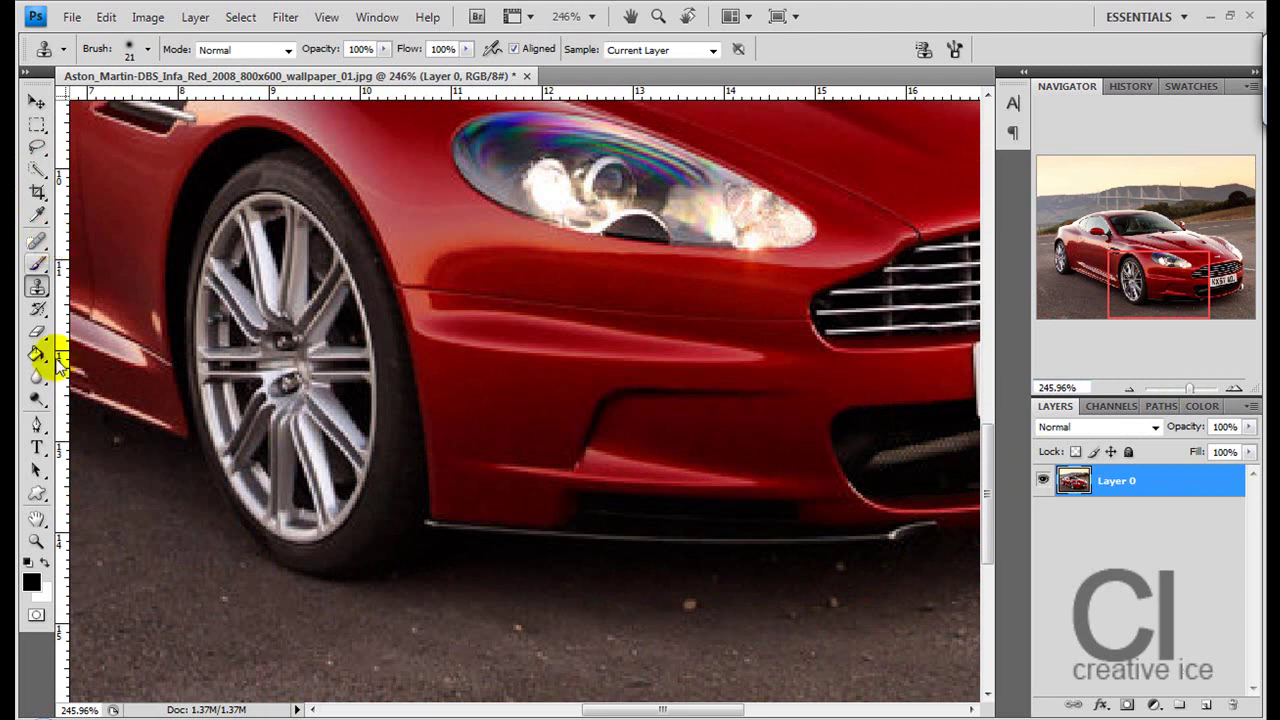
pyautogui.click(38, 424)
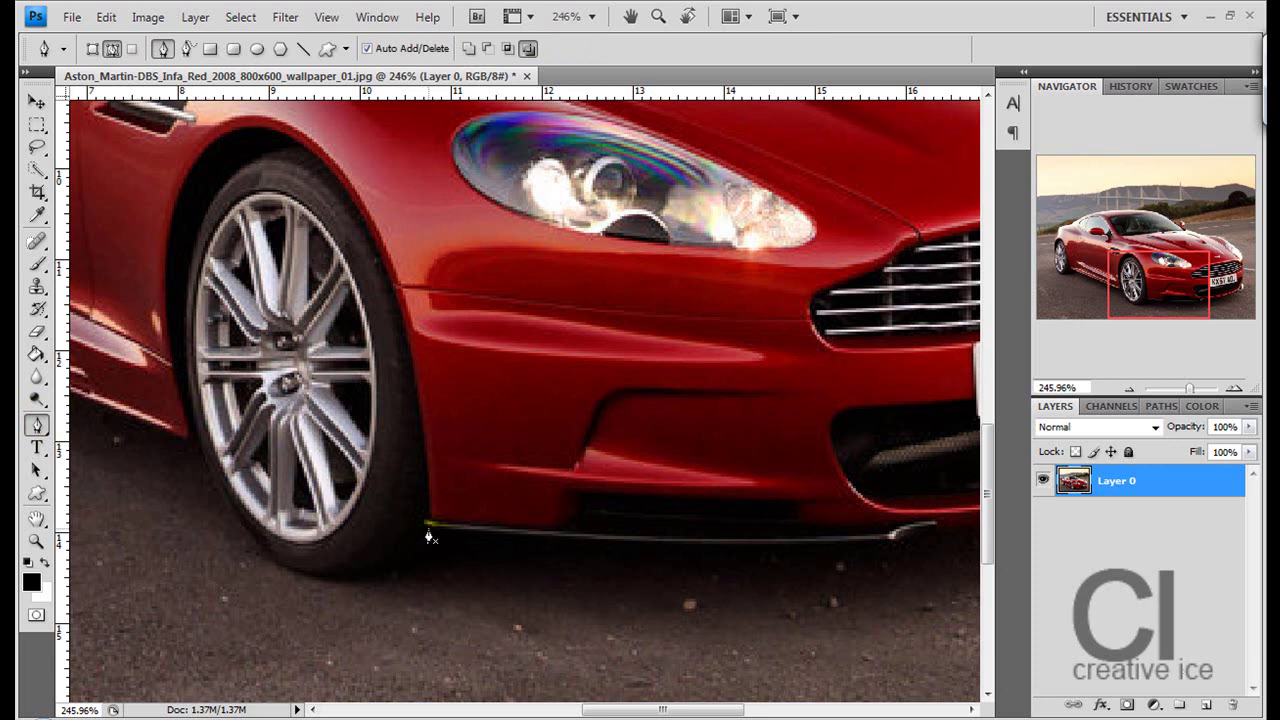
# Start the path along the front spoiler and bumper, curving around the corner up the grille edge.
pyautogui.click(499, 536)
pyautogui.click(887, 544)
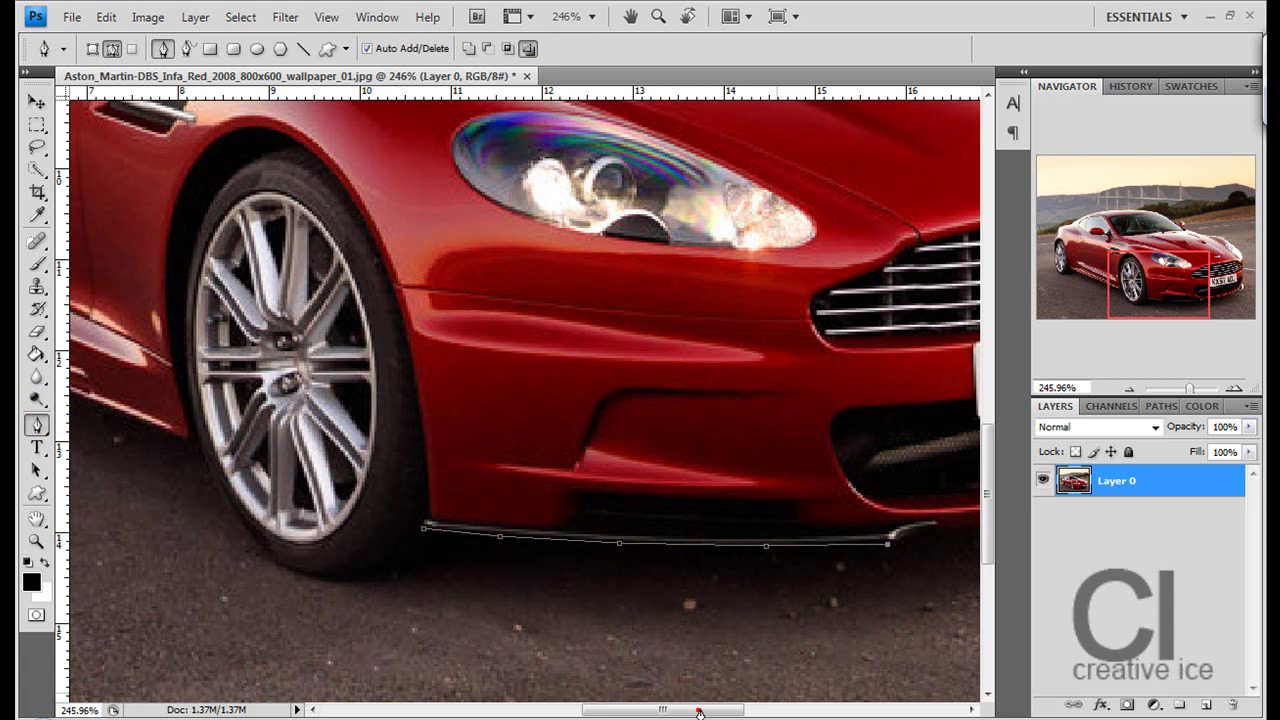
pyautogui.moveTo(680, 710); pyautogui.dragTo(836, 709)
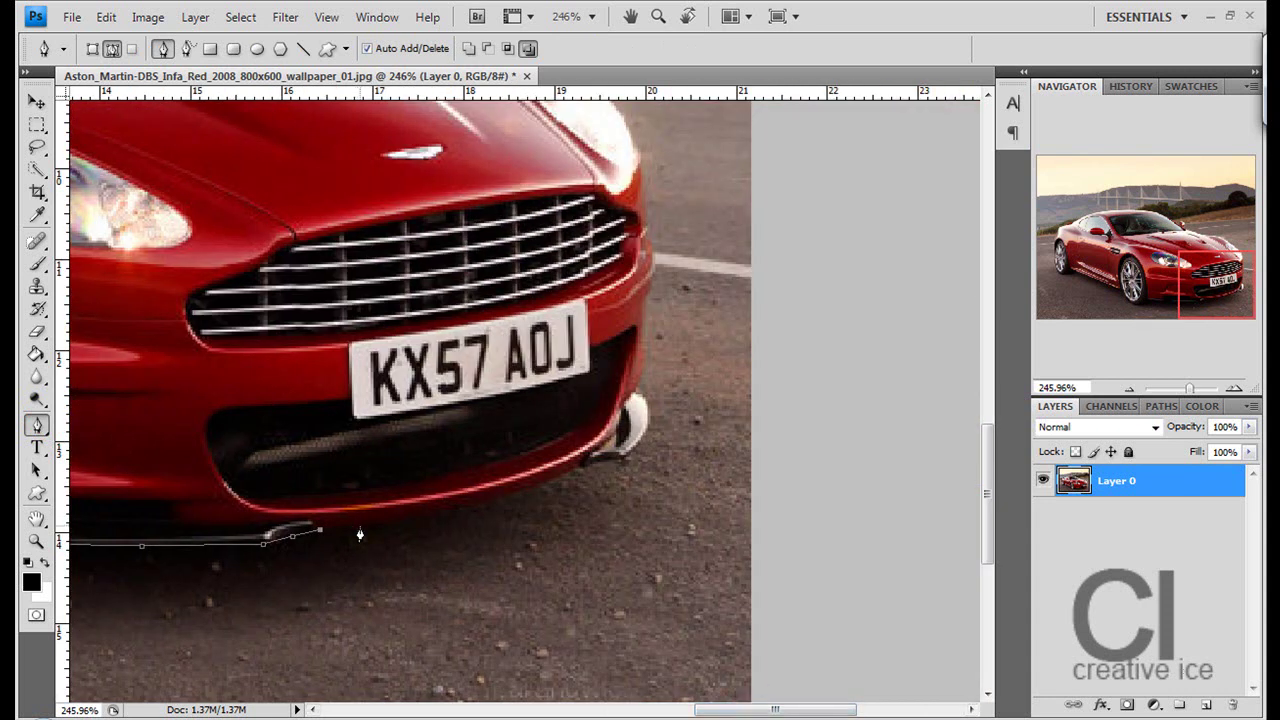
pyautogui.click(359, 526)
pyautogui.click(447, 511)
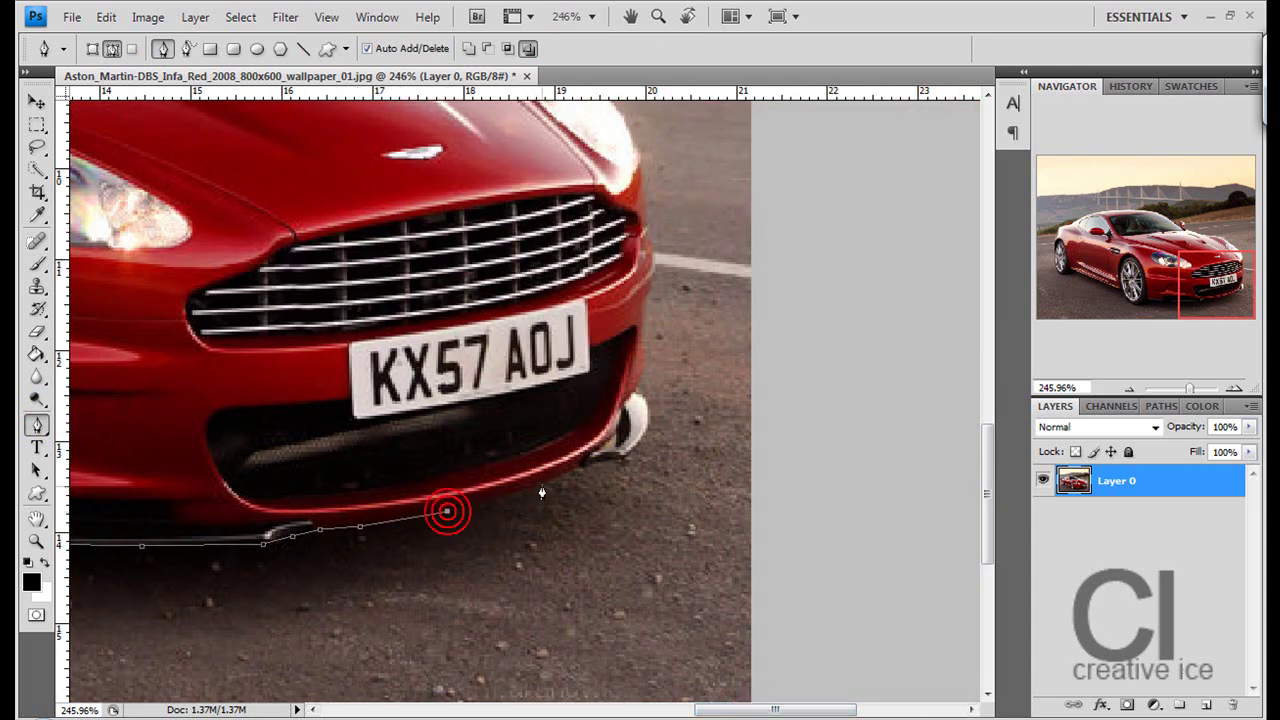
pyautogui.click(540, 483)
pyautogui.click(584, 468)
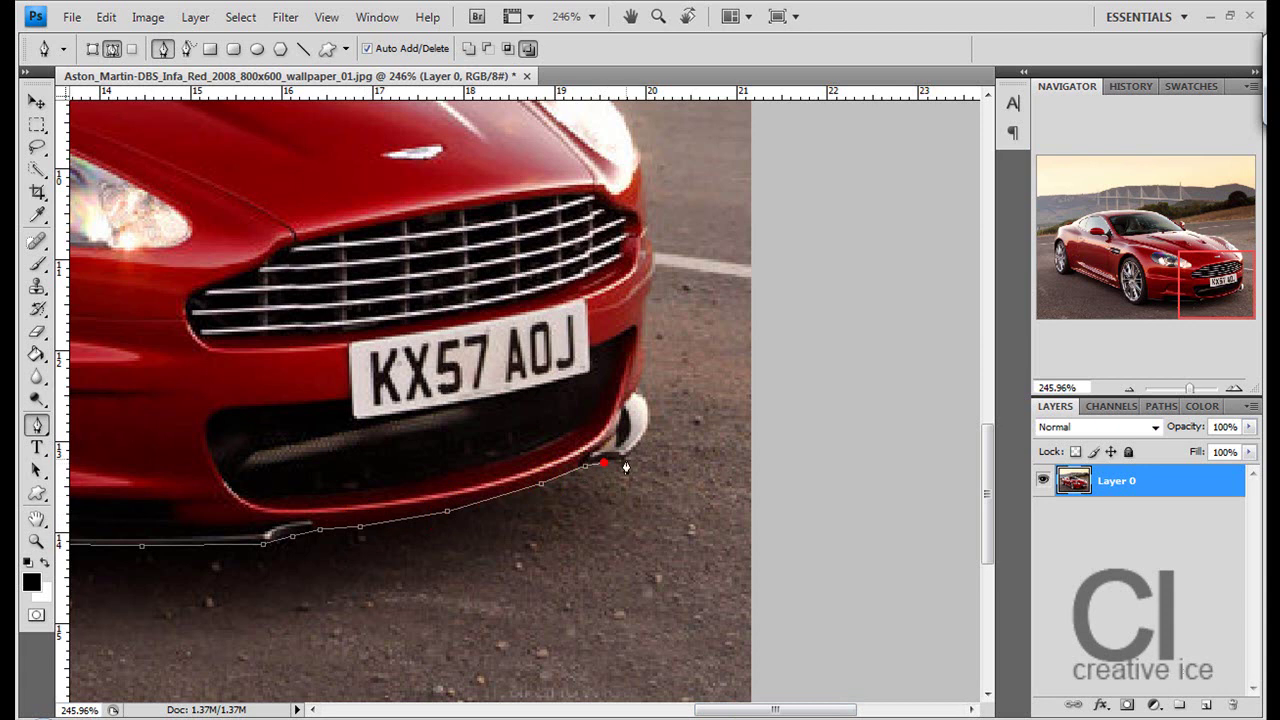
pyautogui.click(651, 423)
pyautogui.moveTo(649, 422); pyautogui.dragTo(646, 325)
pyautogui.moveTo(646, 235); pyautogui.dragTo(640, 213)
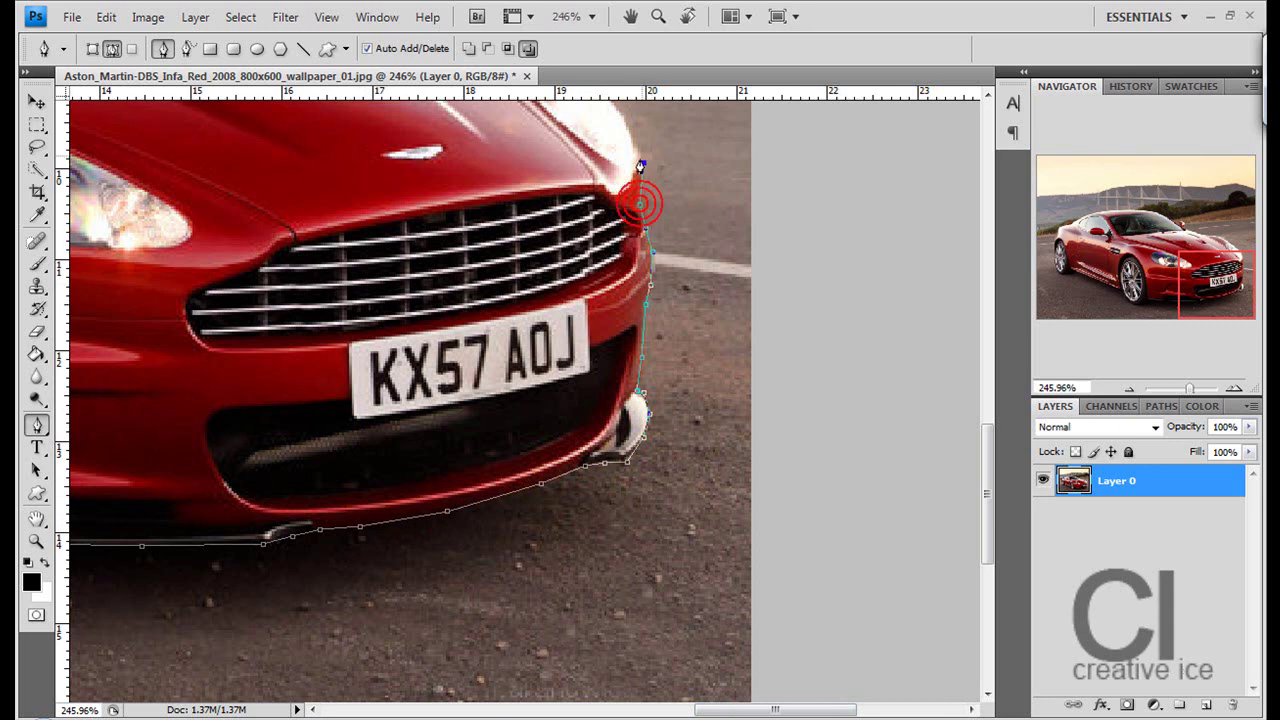
# Continue the path around the headlight and along the bonnet edge to the side mirror.
pyautogui.scroll(5, 608, 243)
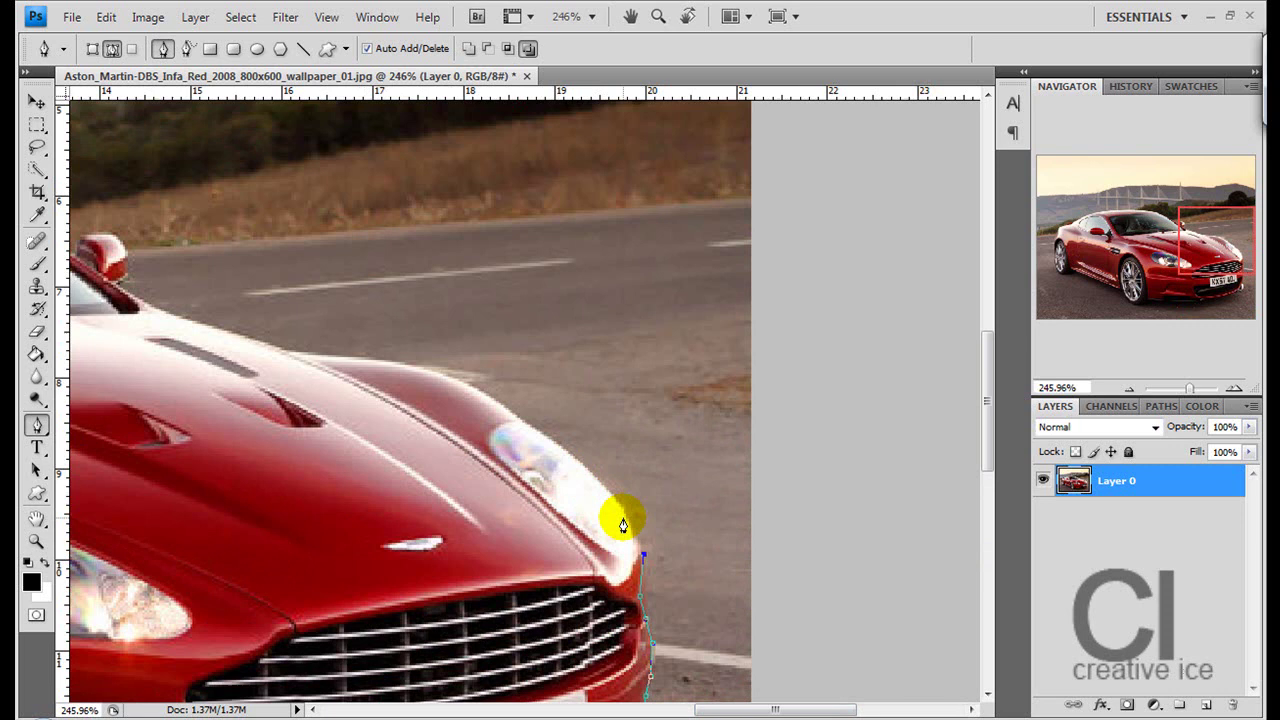
pyautogui.click(624, 516)
pyautogui.click(599, 483)
pyautogui.click(546, 436)
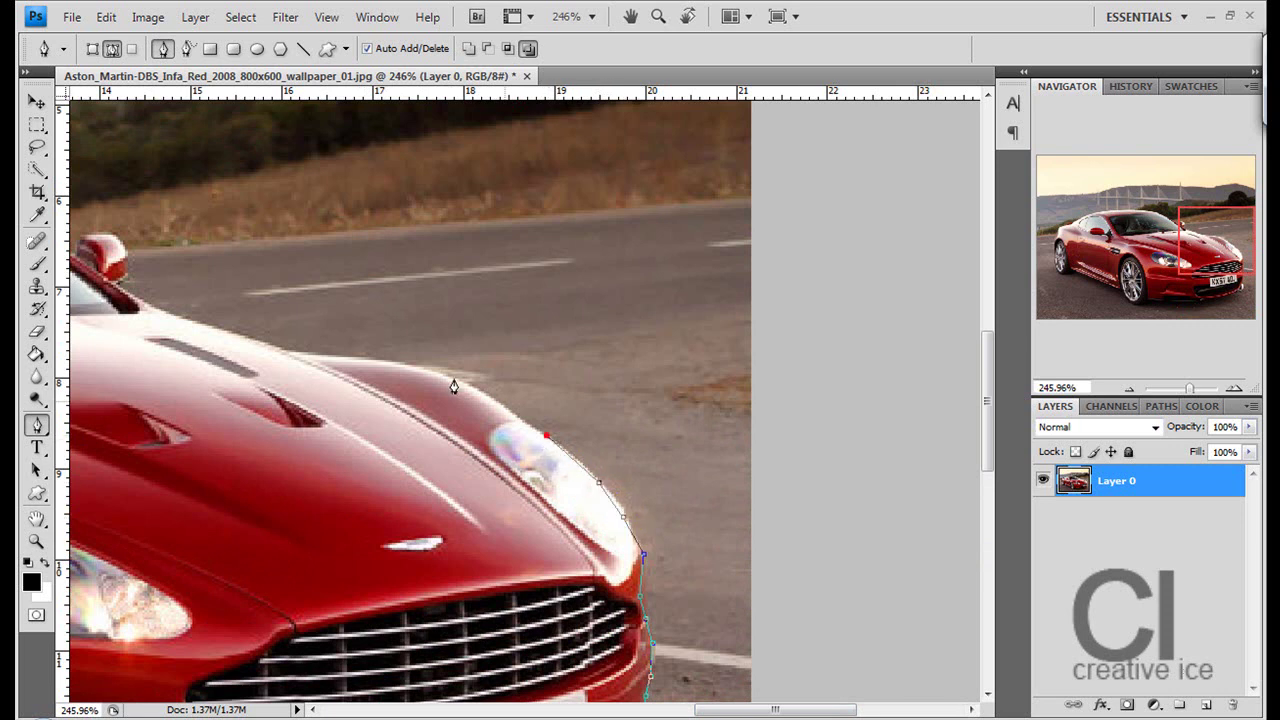
pyautogui.click(457, 381)
pyautogui.click(415, 367)
pyautogui.click(361, 356)
pyautogui.click(322, 357)
pyautogui.click(290, 351)
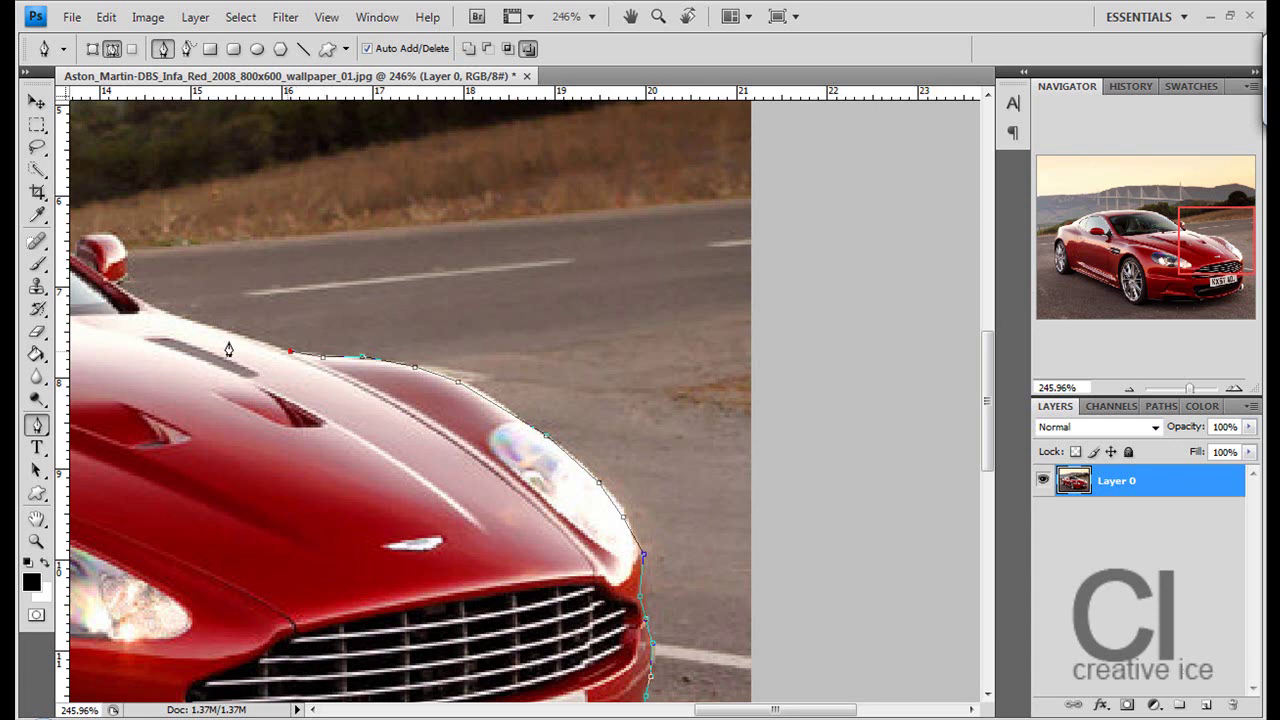
pyautogui.click(155, 305)
pyautogui.moveTo(86, 245); pyautogui.dragTo(70, 264)
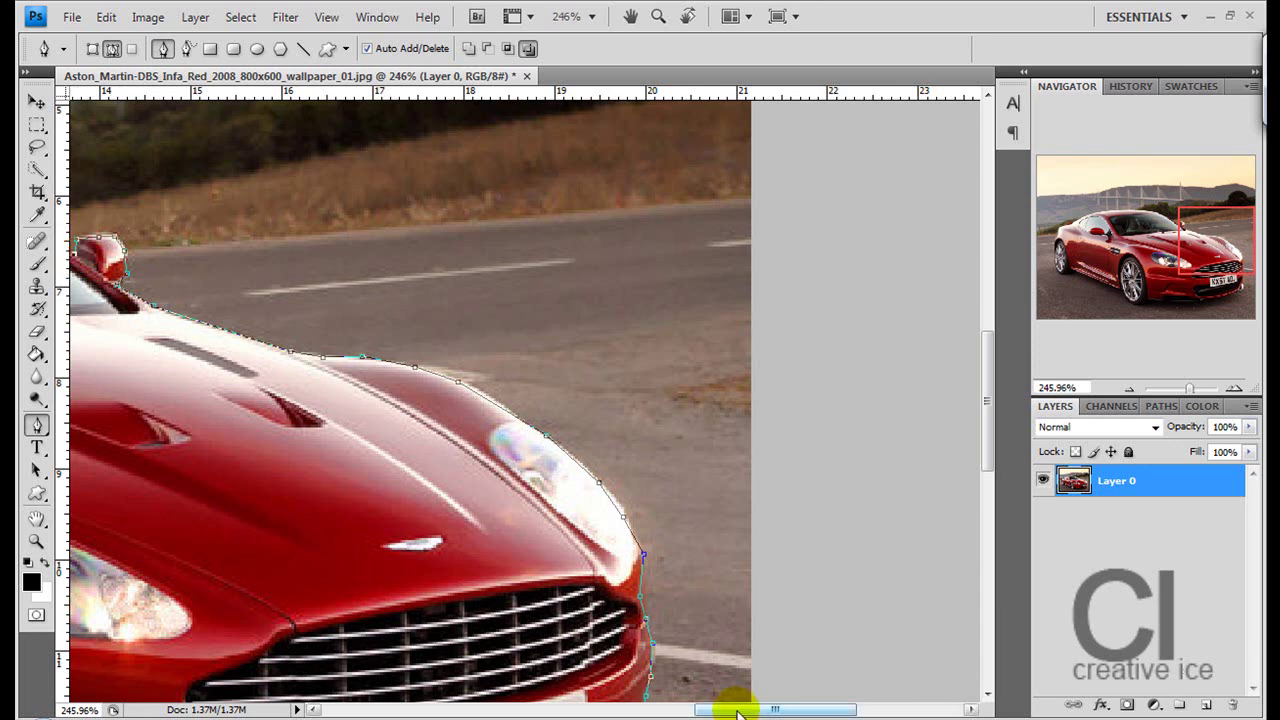
# Extend the path up the windscreen pillar and across the roofline.
pyautogui.moveTo(735, 709); pyautogui.dragTo(632, 709)
pyautogui.scroll(2, 668, 283)
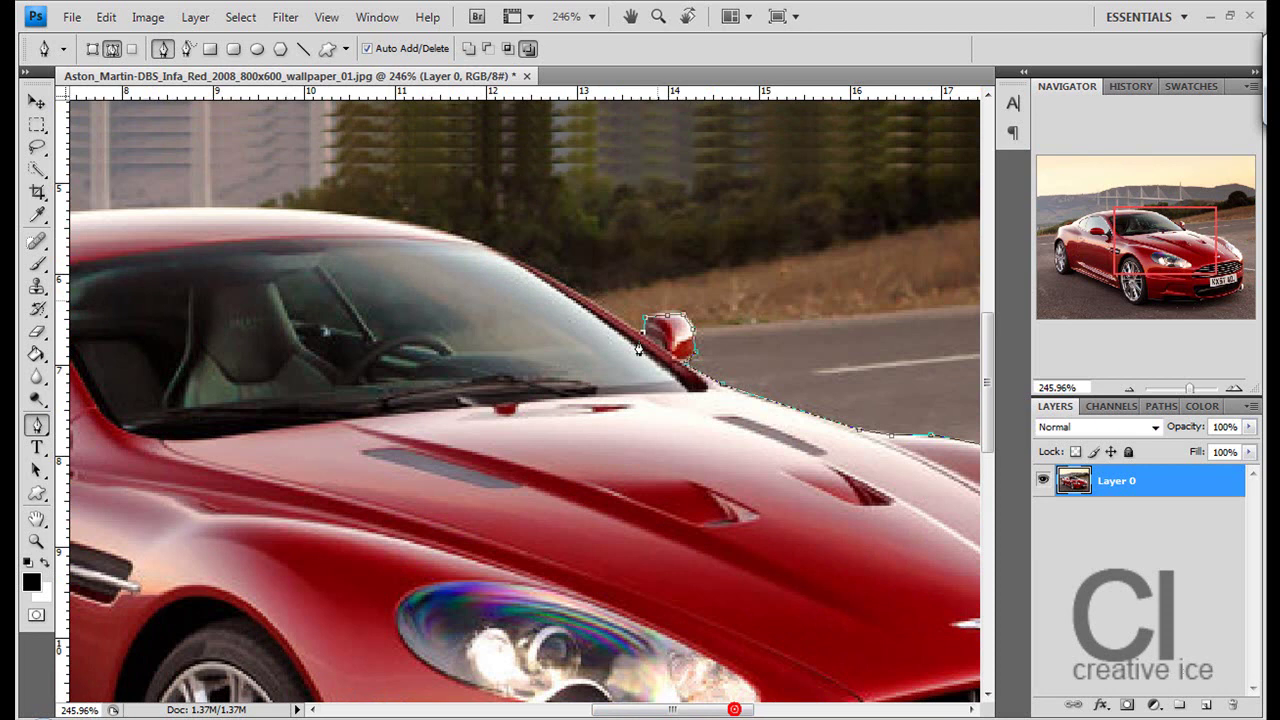
pyautogui.scroll(1, 630, 362)
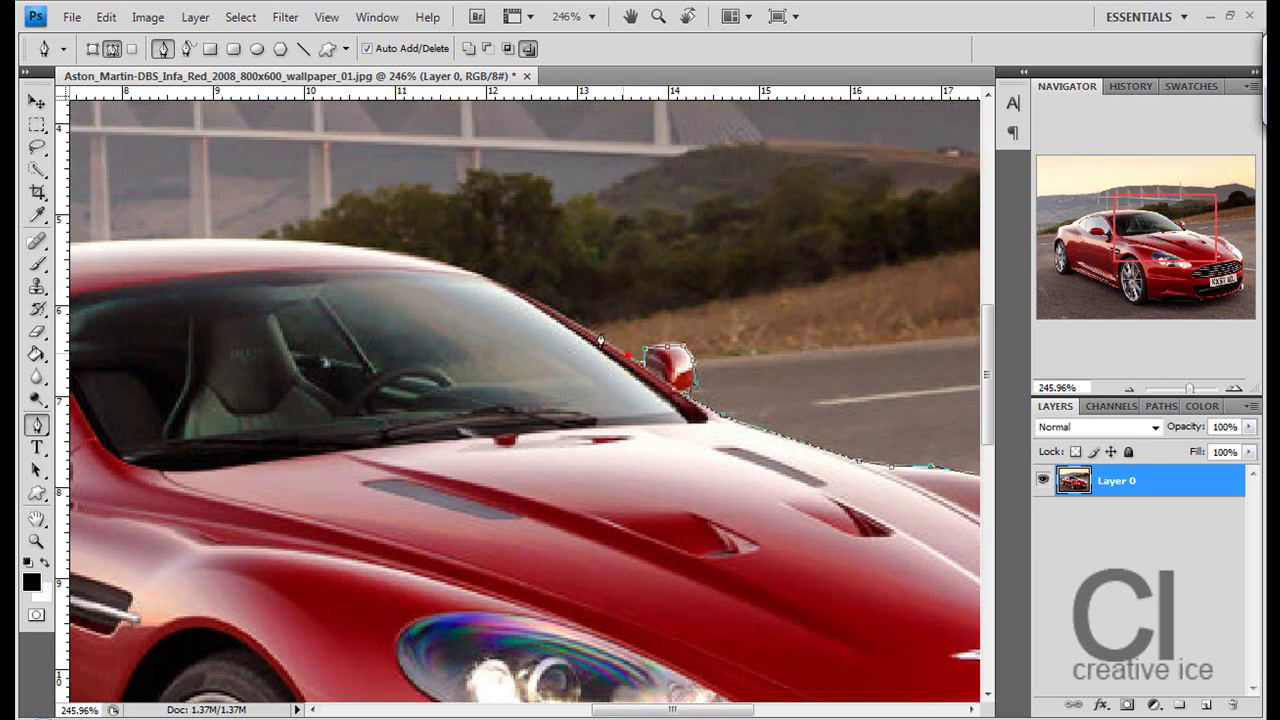
pyautogui.click(576, 322)
pyautogui.click(497, 279)
pyautogui.moveTo(430, 257); pyautogui.dragTo(363, 256)
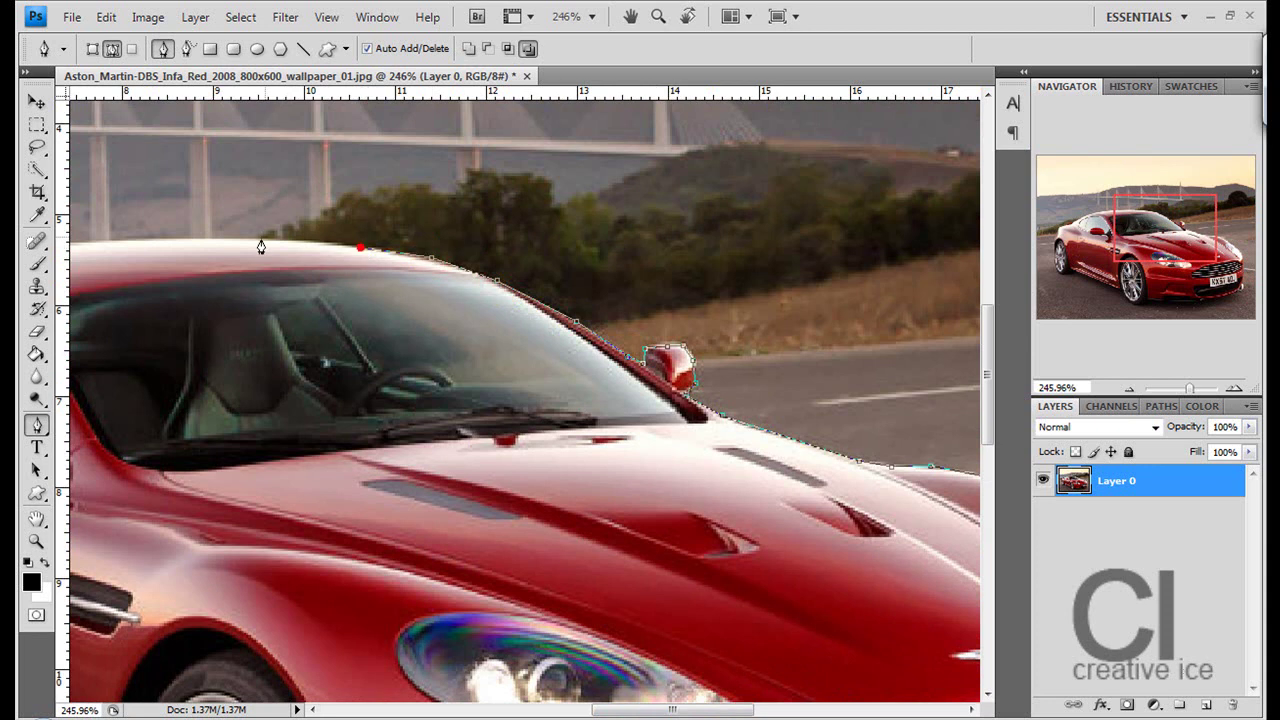
pyautogui.moveTo(264, 240); pyautogui.dragTo(135, 249)
pyautogui.click(135, 241)
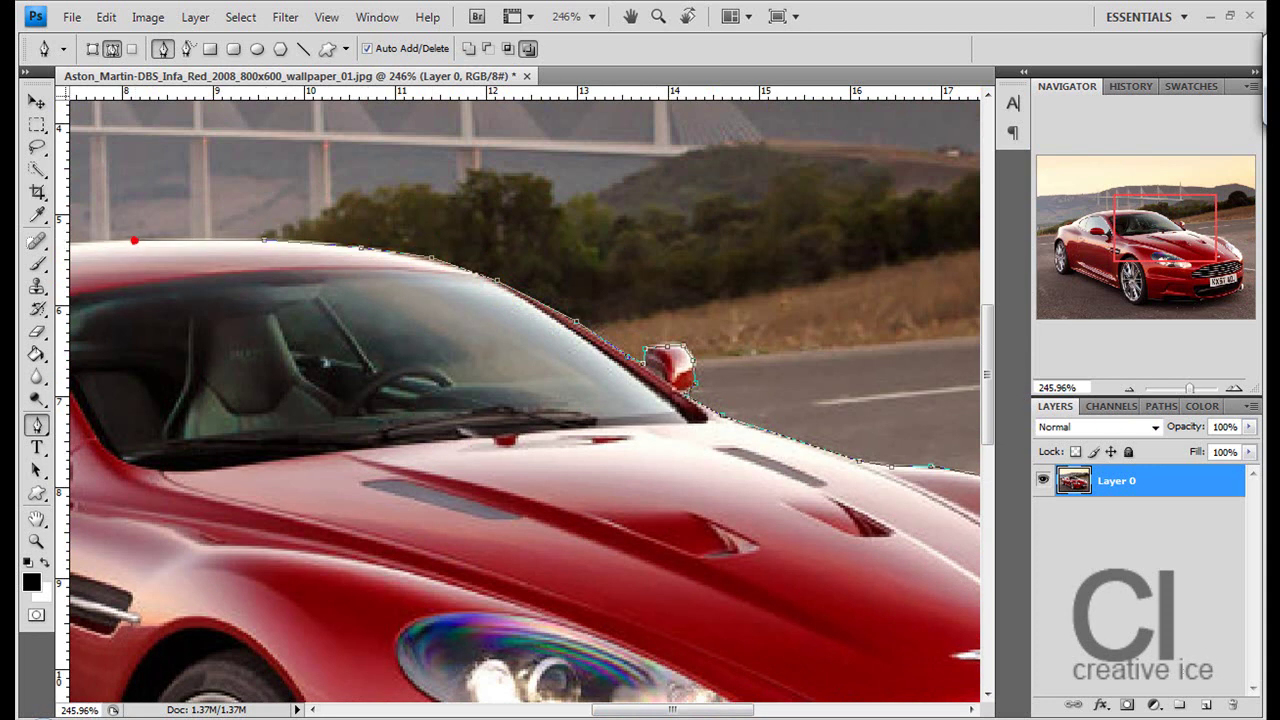
pyautogui.click(71, 244)
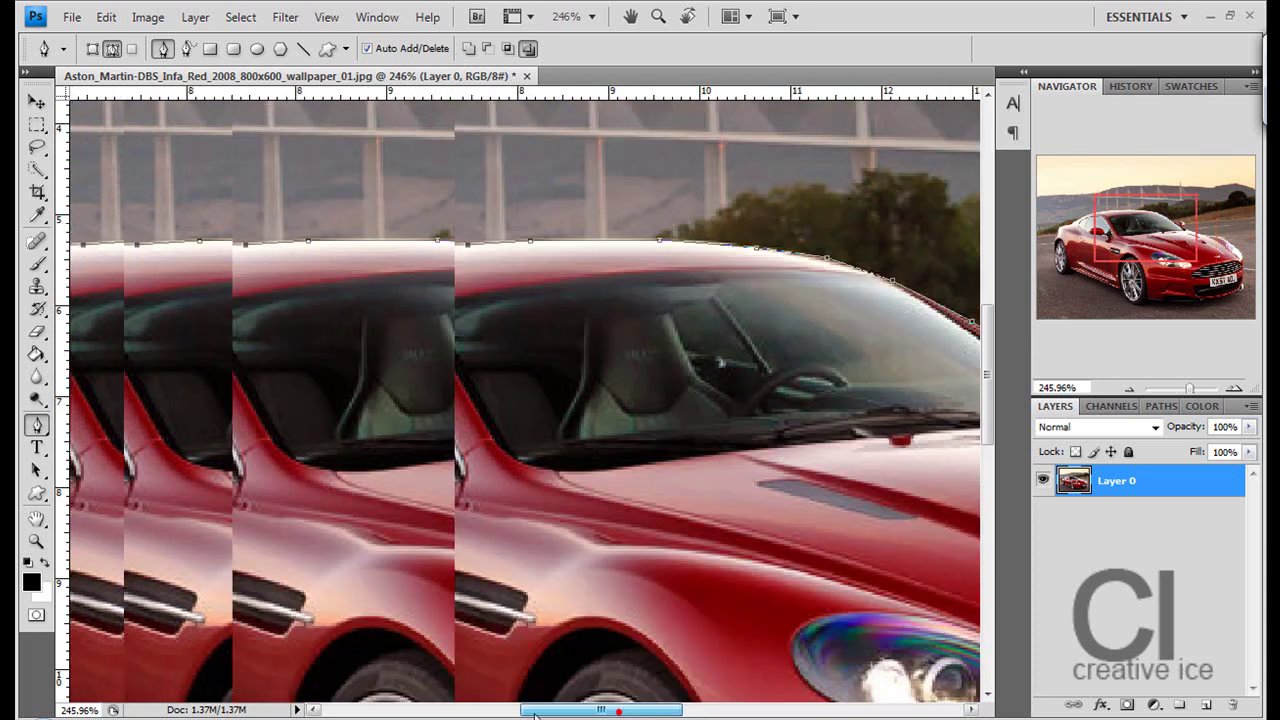
# Carry the path down the sloping rear roofline and rear bodywork to the rear tyre.
pyautogui.moveTo(619, 712); pyautogui.dragTo(521, 712)
pyautogui.click(499, 253)
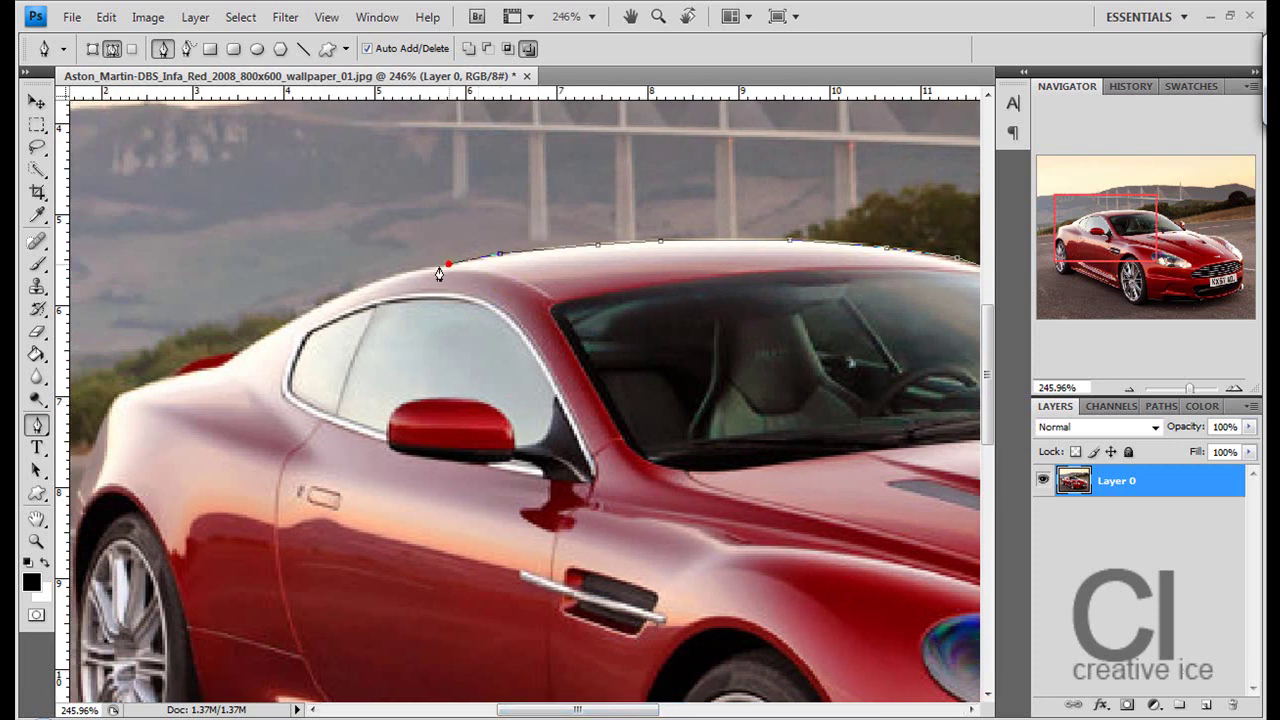
pyautogui.click(374, 280)
pyautogui.click(298, 317)
pyautogui.click(215, 356)
pyautogui.click(114, 398)
pyautogui.scroll(-1, 114, 397)
pyautogui.scroll(-3, 114, 397)
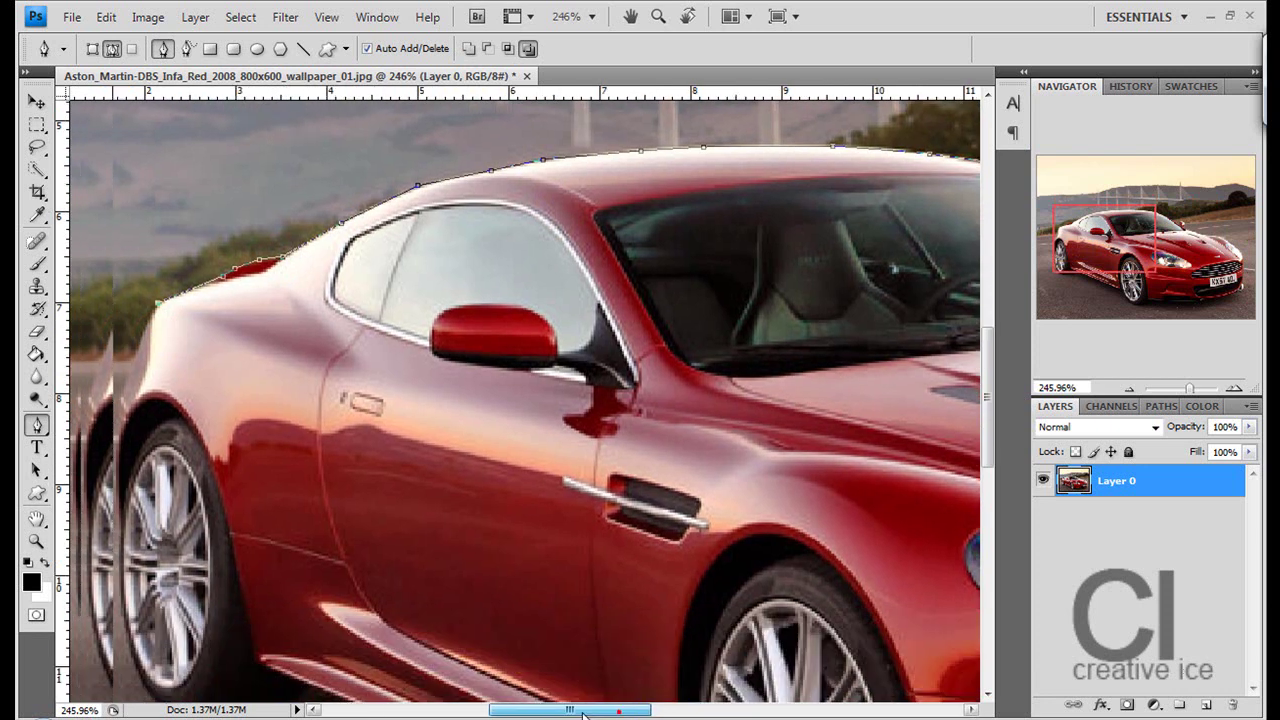
pyautogui.hscroll(-5, 288, 414)
pyautogui.click(336, 381)
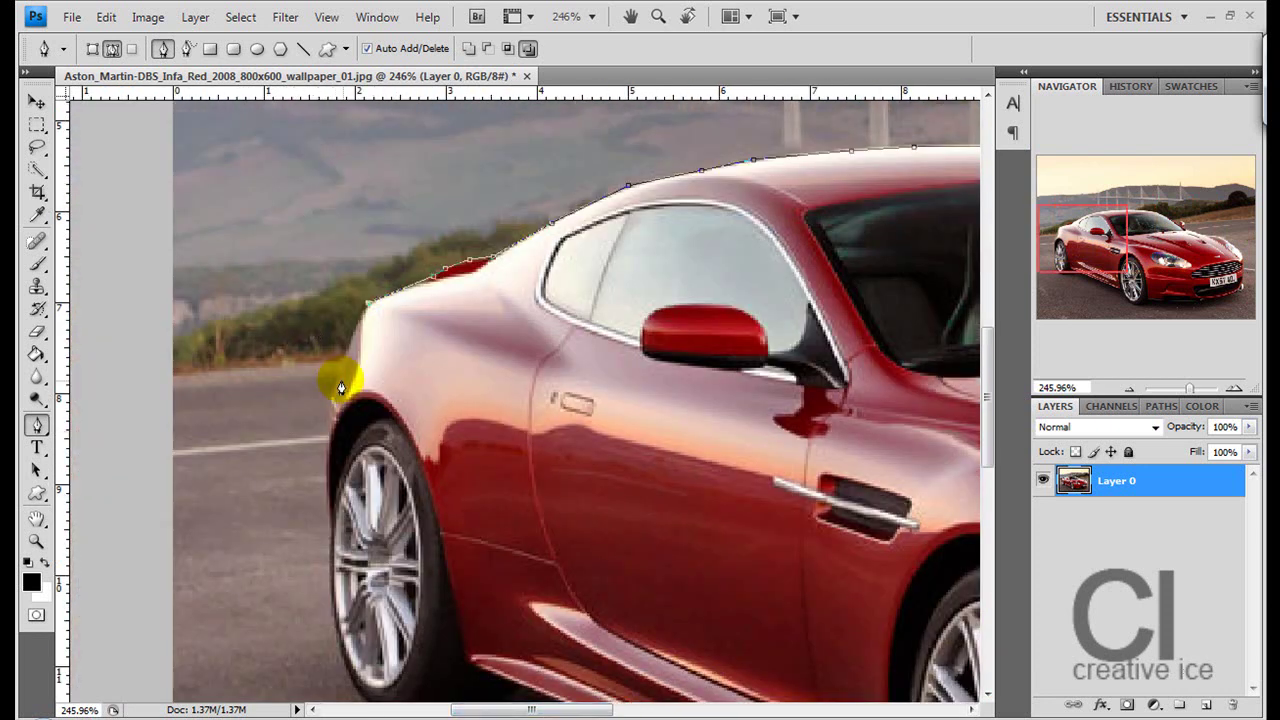
pyautogui.click(328, 476)
pyautogui.click(333, 623)
# Trace the path under the rear wheel and along the side sill.
pyautogui.scroll(-5, 372, 660)
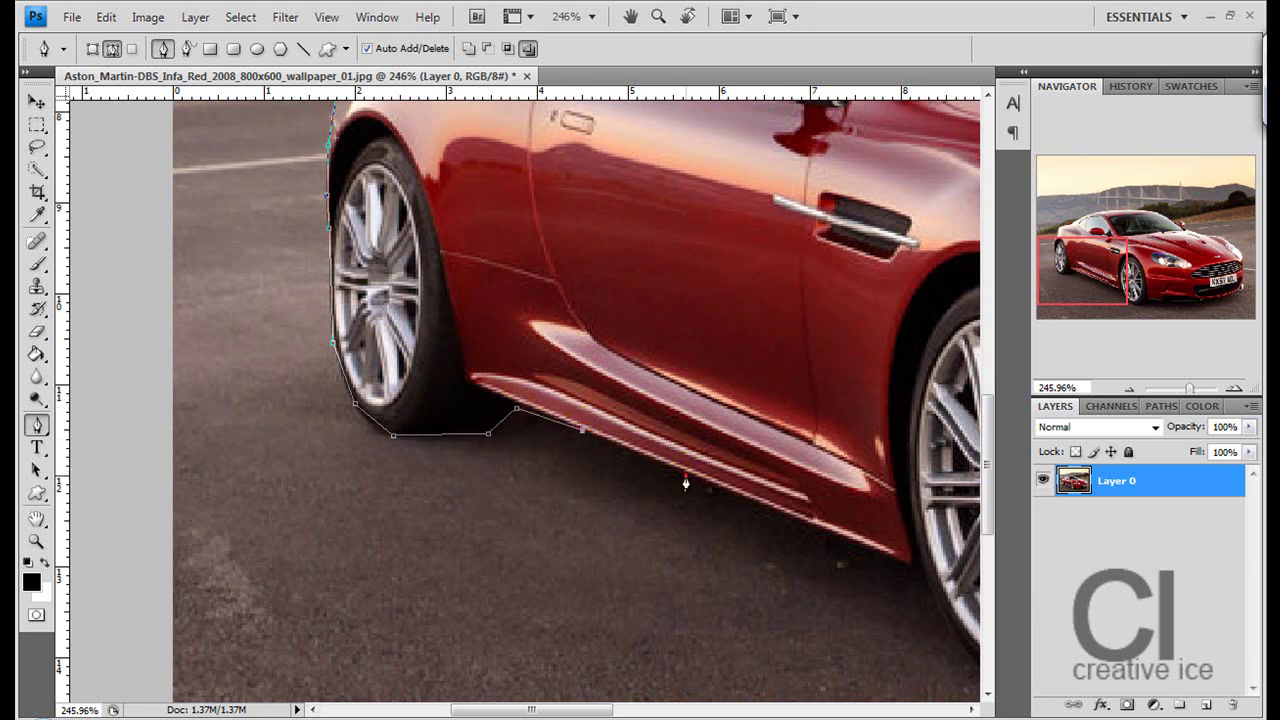
pyautogui.click(816, 526)
pyautogui.click(819, 524)
pyautogui.click(907, 565)
pyautogui.scroll(-5, 907, 570)
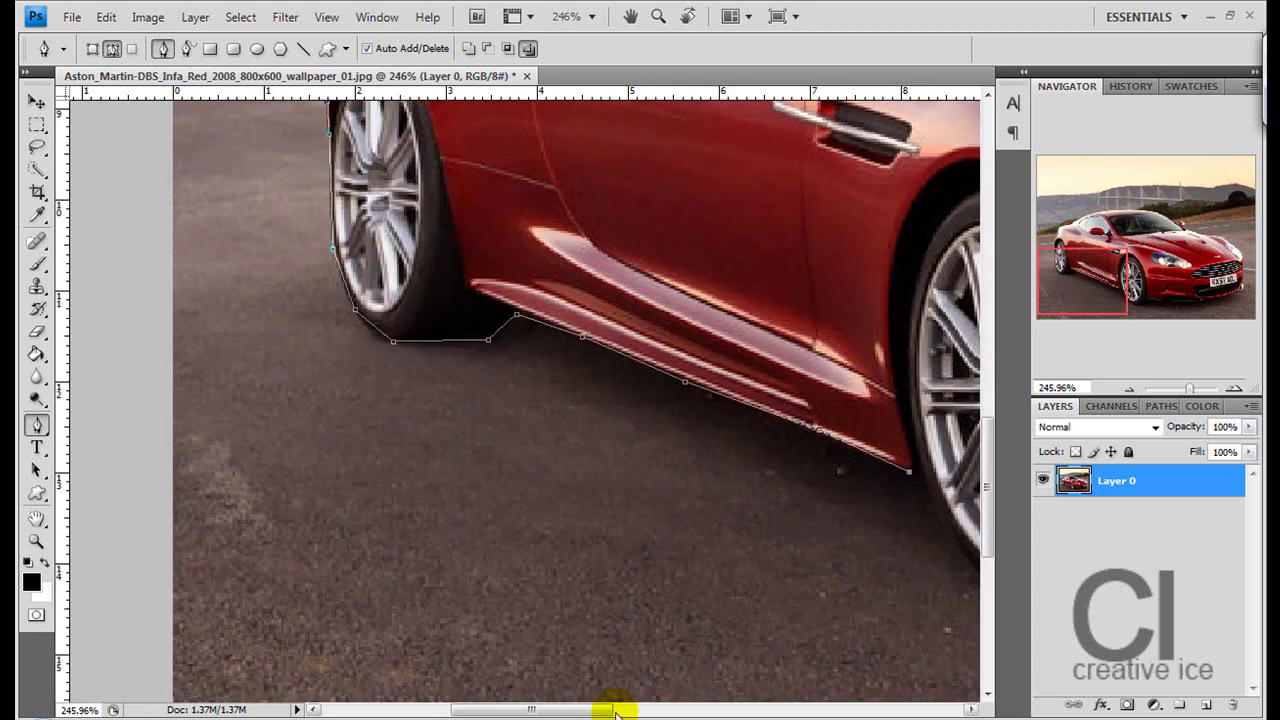
pyautogui.moveTo(608, 711); pyautogui.dragTo(686, 715)
# Wrap the path around the front tyre, close it at the first anchor, and zoom out.
pyautogui.click(401, 487)
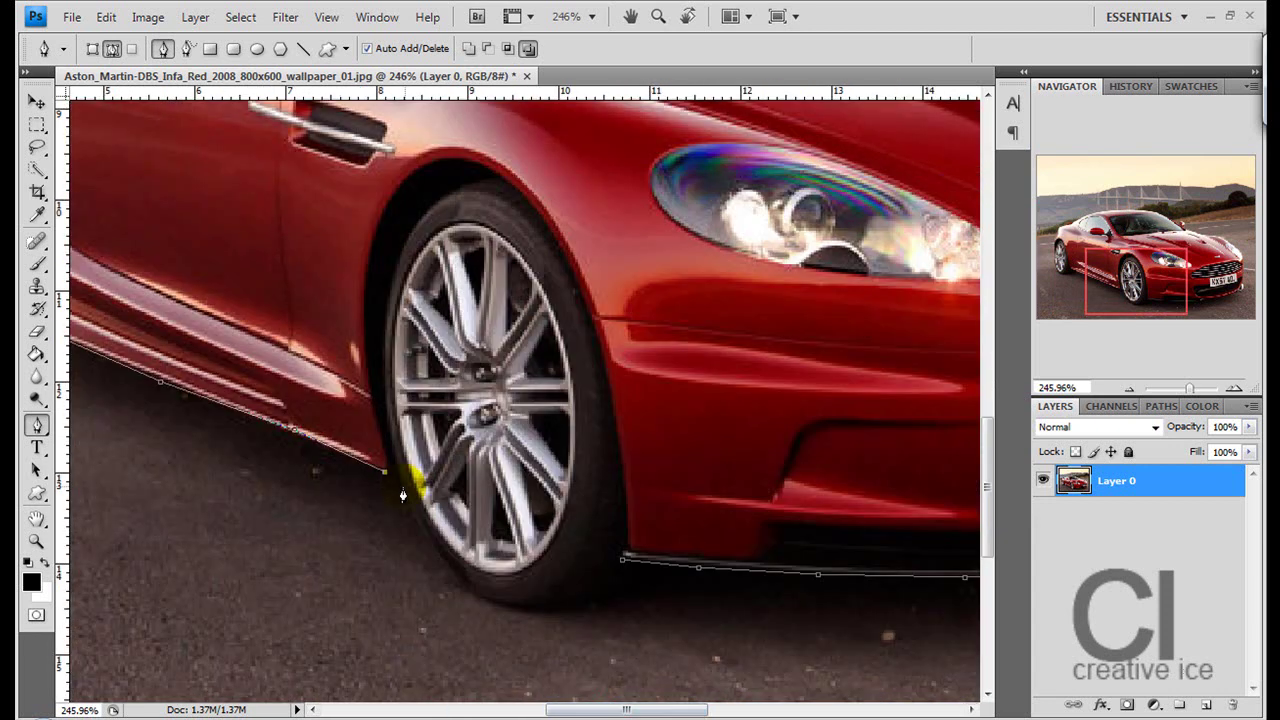
pyautogui.click(460, 582)
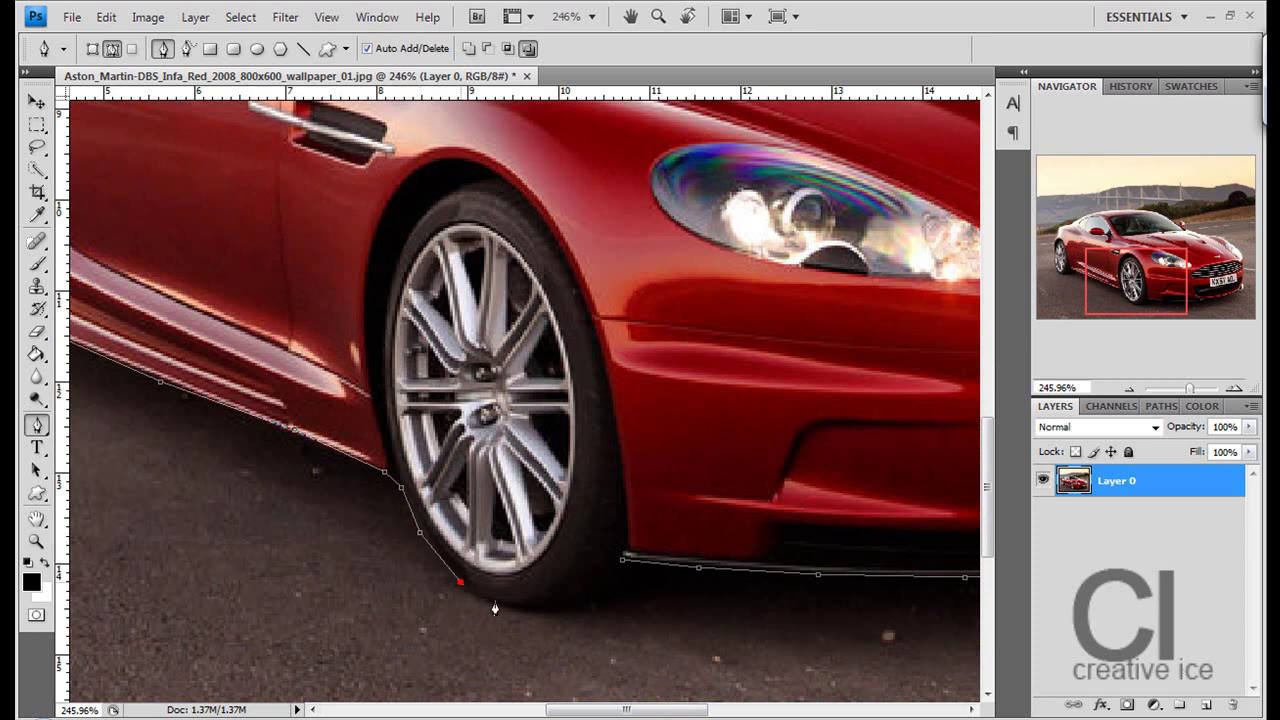
pyautogui.click(570, 604)
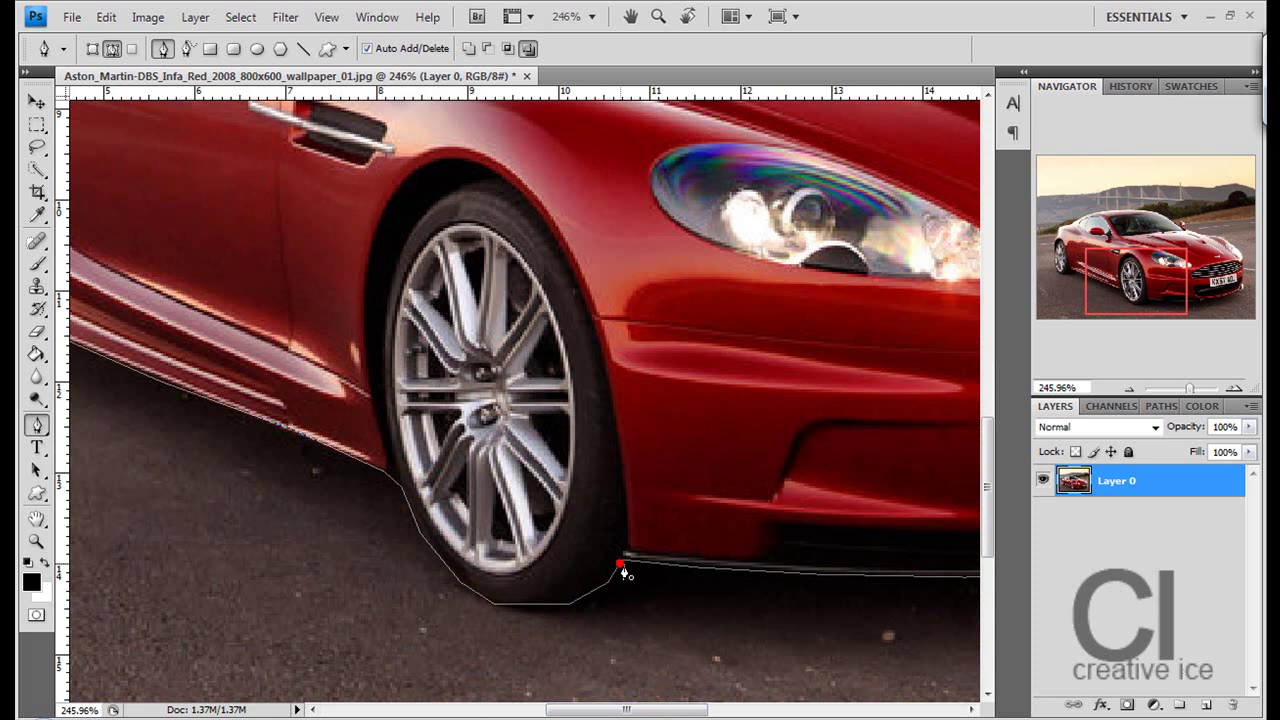
pyautogui.click(622, 558)
pyautogui.moveTo(1193, 386); pyautogui.dragTo(1181, 390)
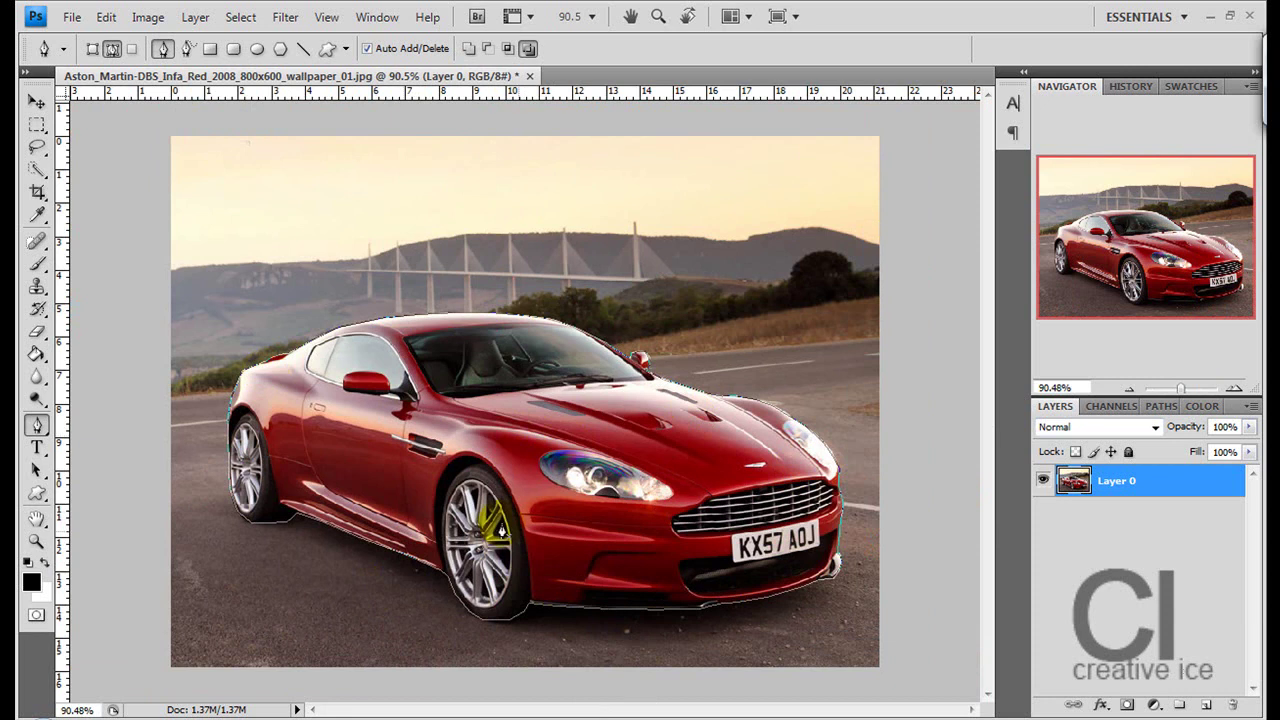
# Make a selection from the car outline path with a 3-pixel feather radius.
pyautogui.click(492, 459)
pyautogui.rightClick(493, 459)
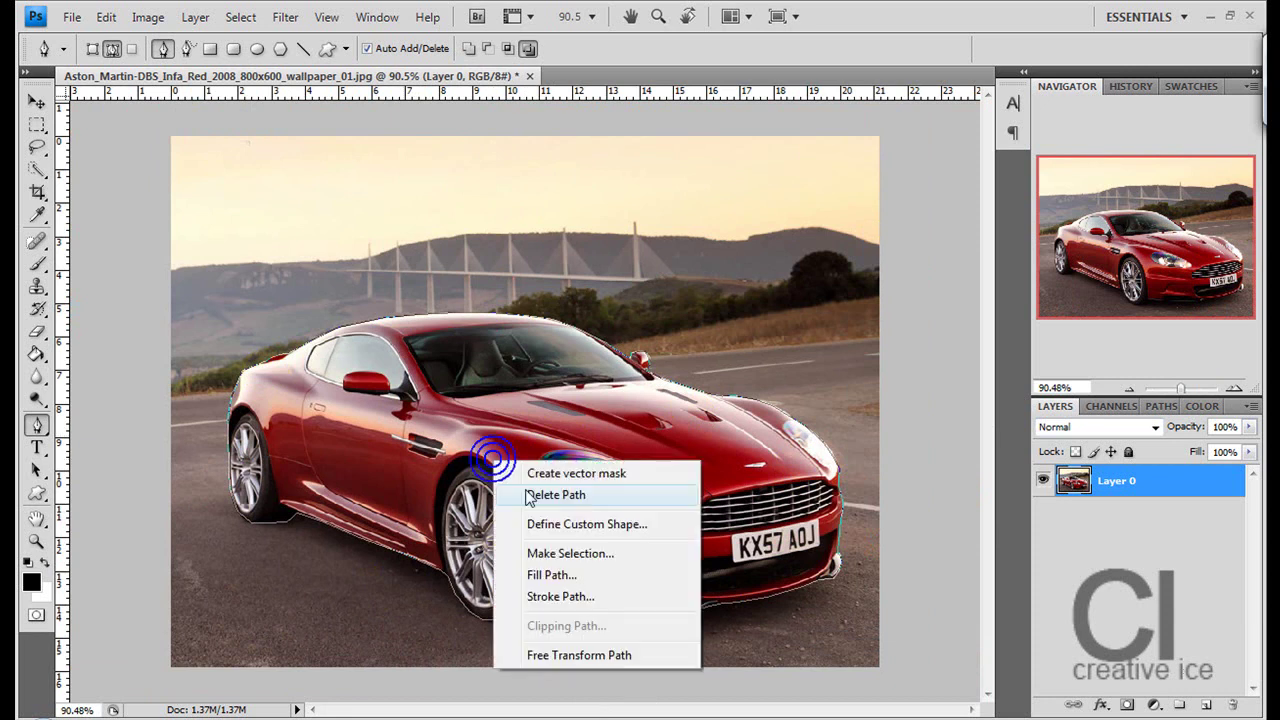
pyautogui.click(570, 553)
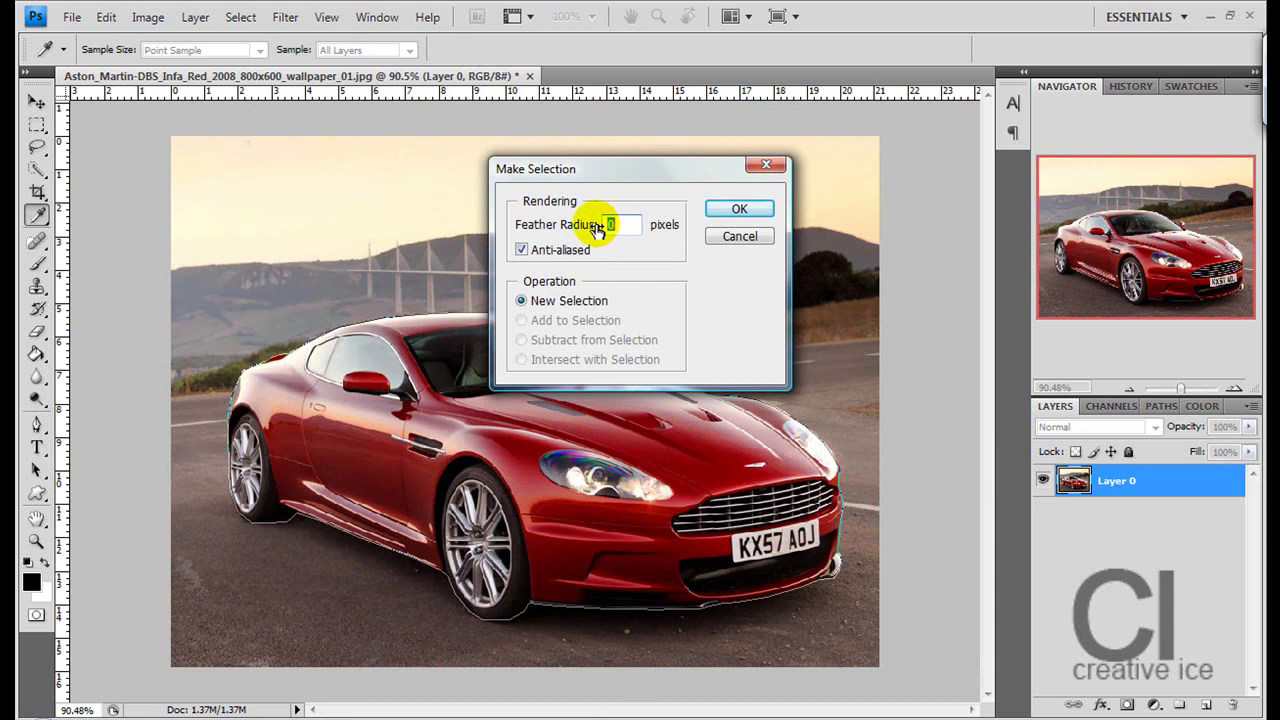
pyautogui.write('3')
pyautogui.click(740, 208)
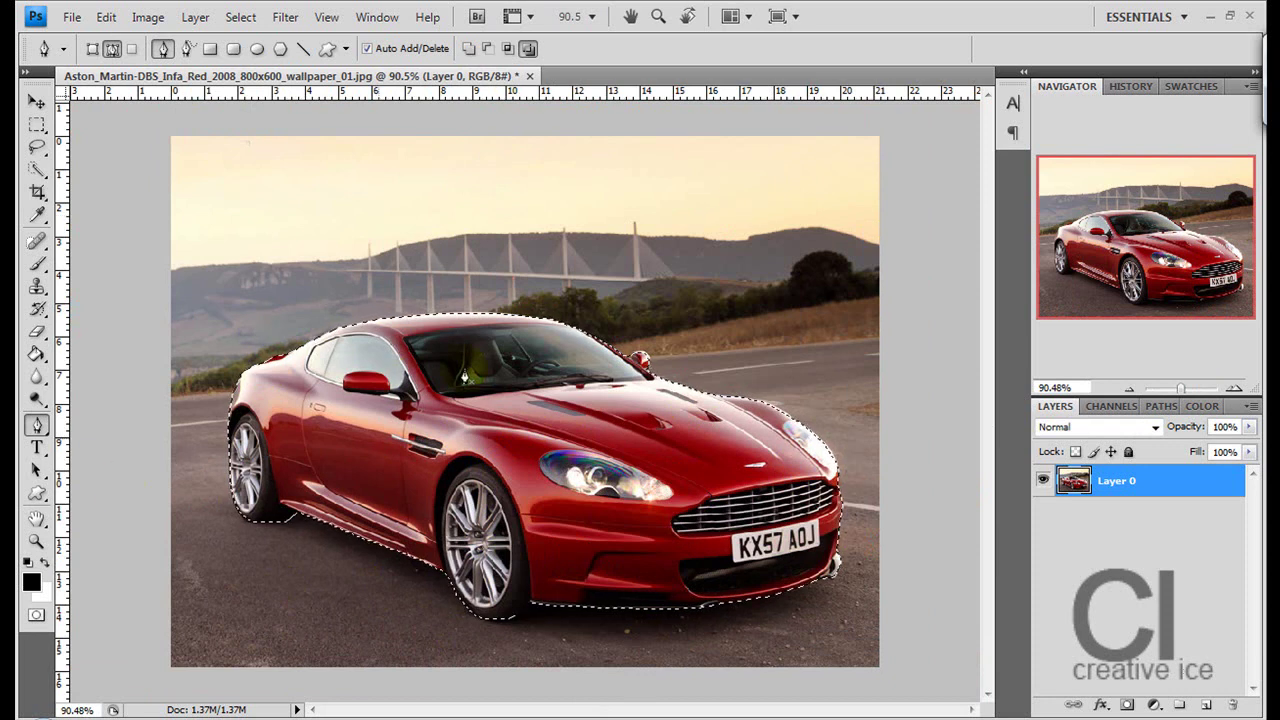
pyautogui.click(35, 104)
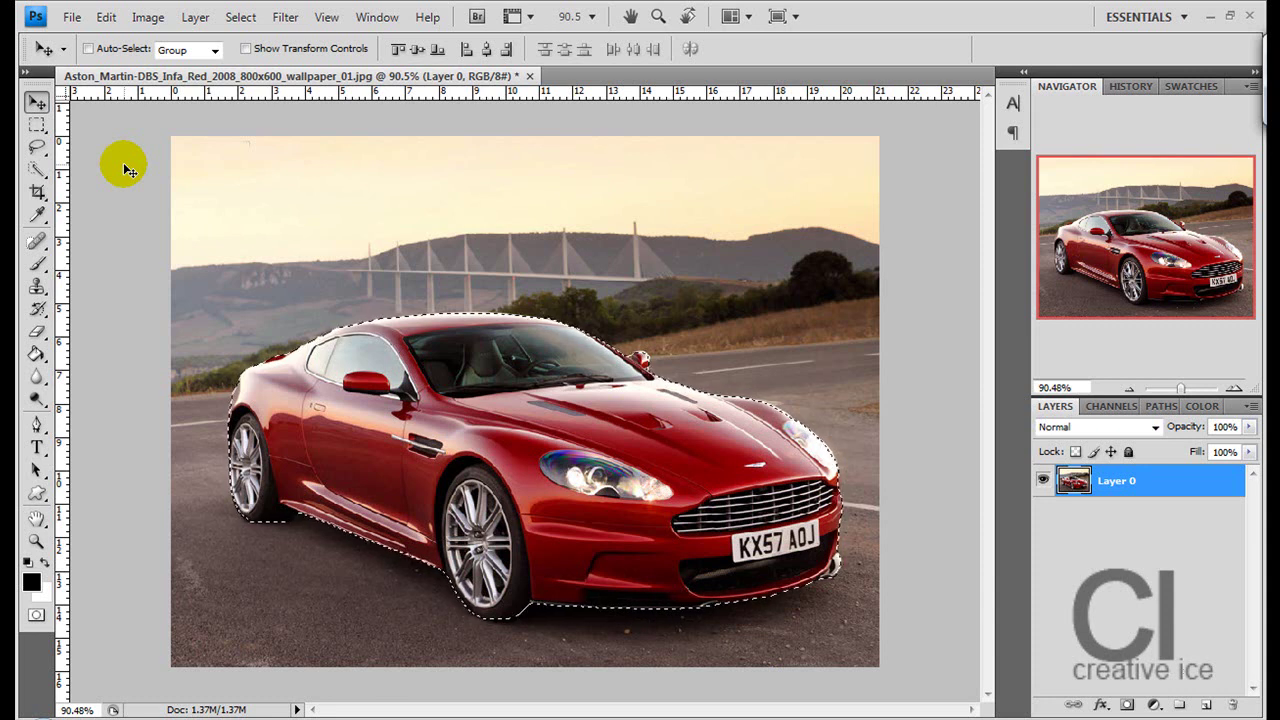
# Apply Hue/Saturation to the selected car: Hue +124, Saturation -38, Lightness 0.
pyautogui.press('i')
pyautogui.hotkey('ctrl', 'u')
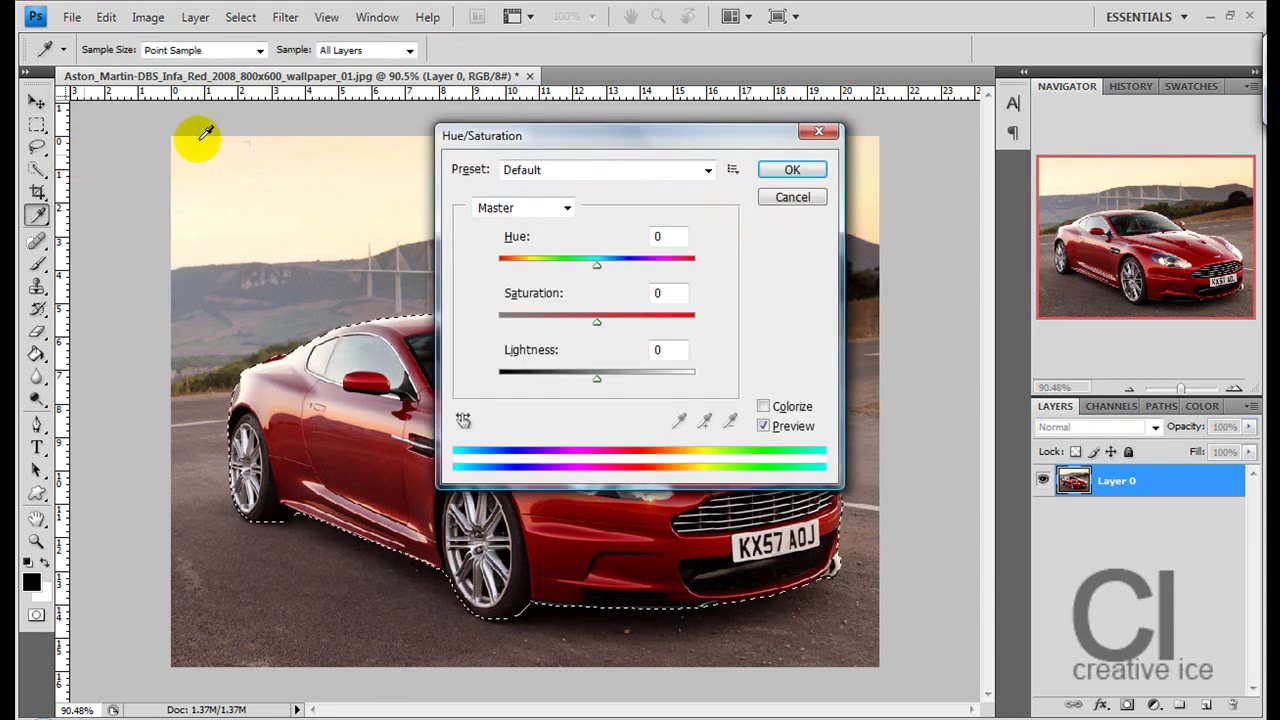
pyautogui.moveTo(655, 148); pyautogui.dragTo(977, 150)
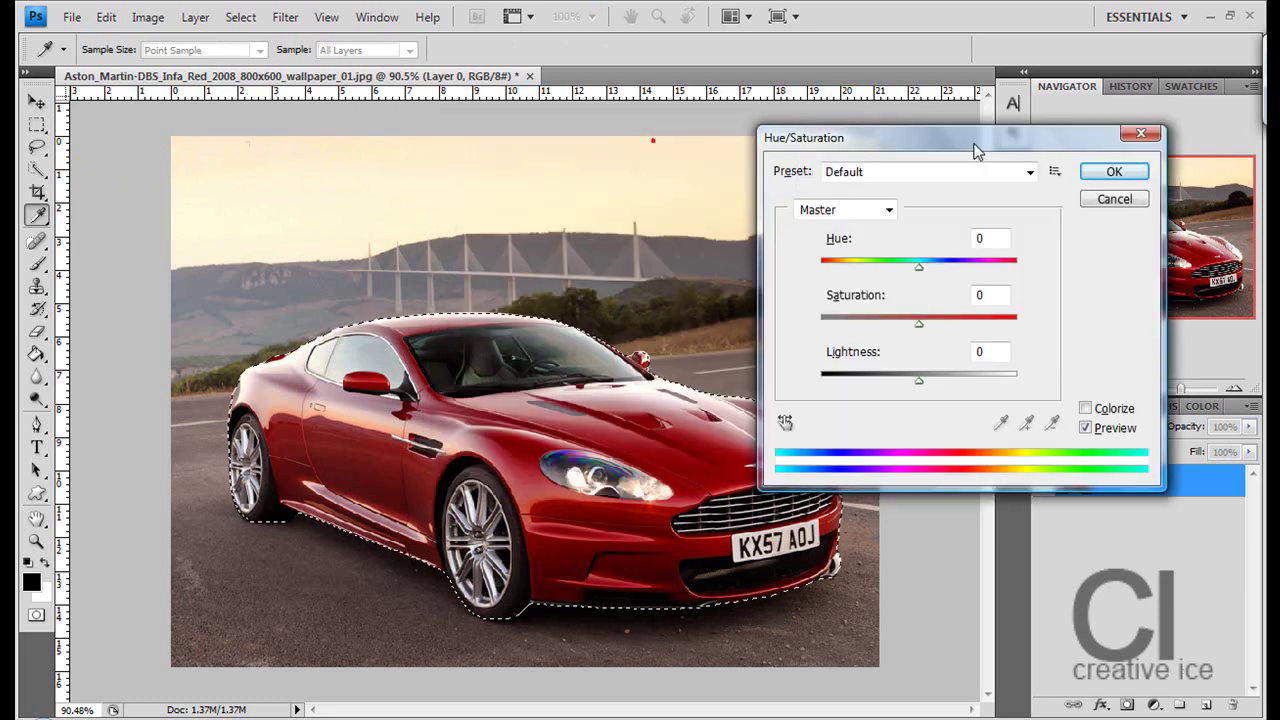
pyautogui.moveTo(918, 266)
pyautogui.mouseDown()
pyautogui.moveTo(836, 280)
pyautogui.moveTo(995, 272)
pyautogui.mouseUp()
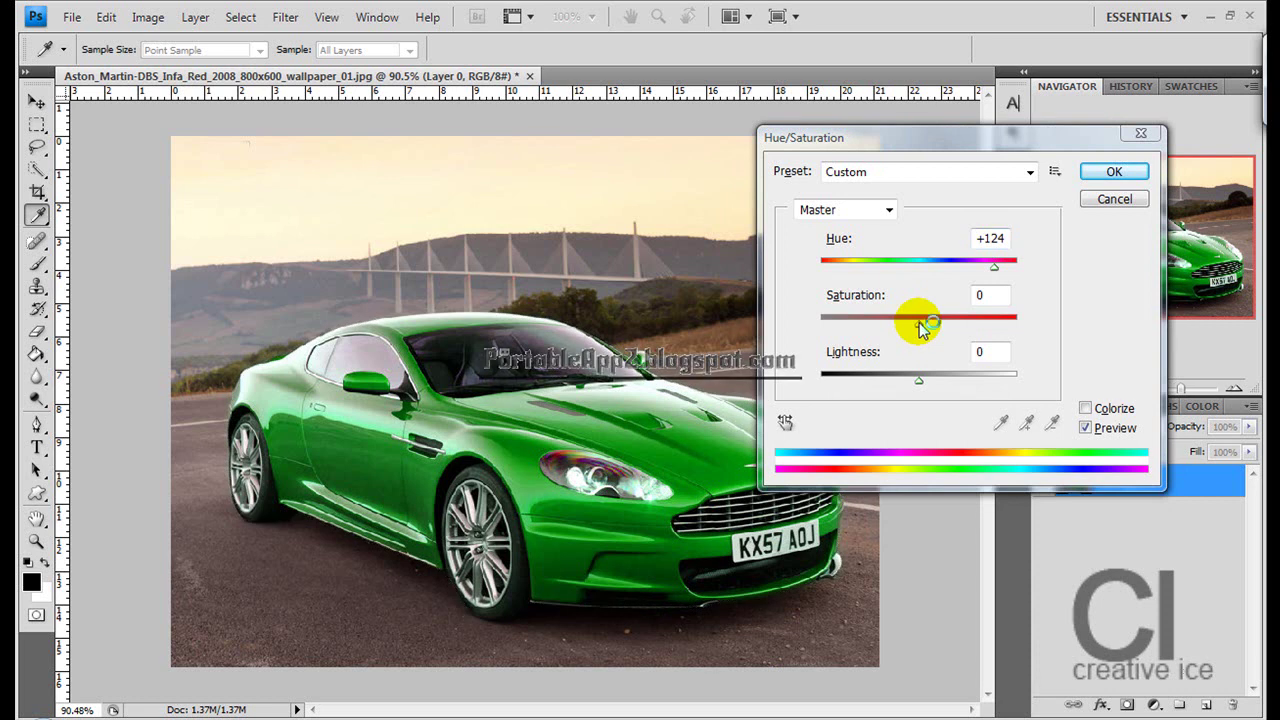
pyautogui.moveTo(920, 332)
pyautogui.mouseDown()
pyautogui.moveTo(970, 328)
pyautogui.moveTo(882, 335)
pyautogui.moveTo(884, 324)
pyautogui.mouseUp()
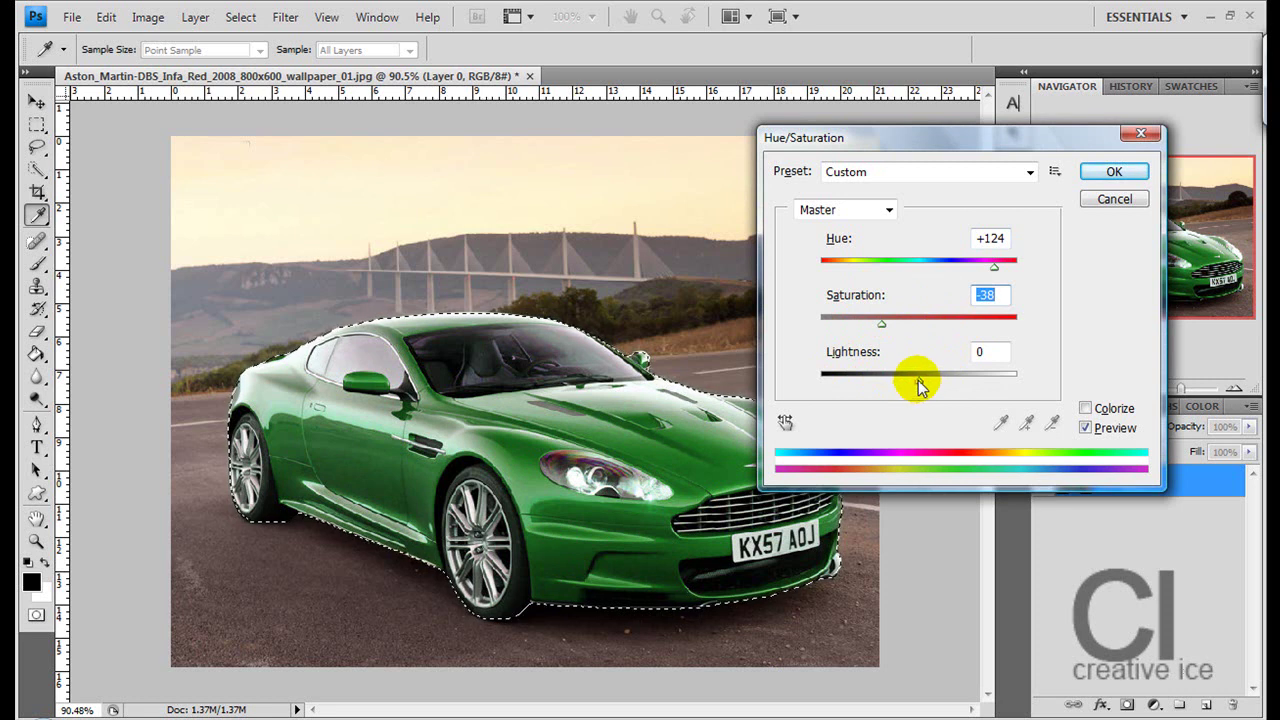
pyautogui.moveTo(919, 378)
pyautogui.mouseDown()
pyautogui.moveTo(840, 386)
pyautogui.moveTo(982, 380)
pyautogui.mouseUp()
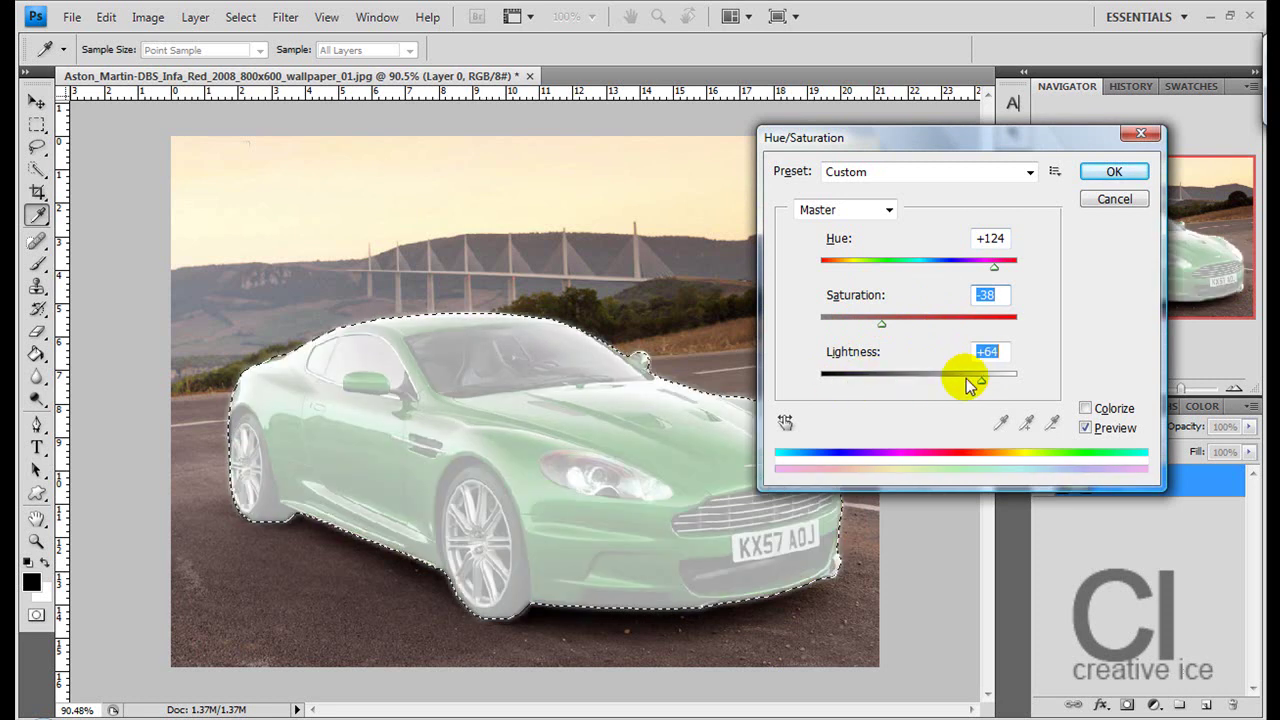
pyautogui.write('0')
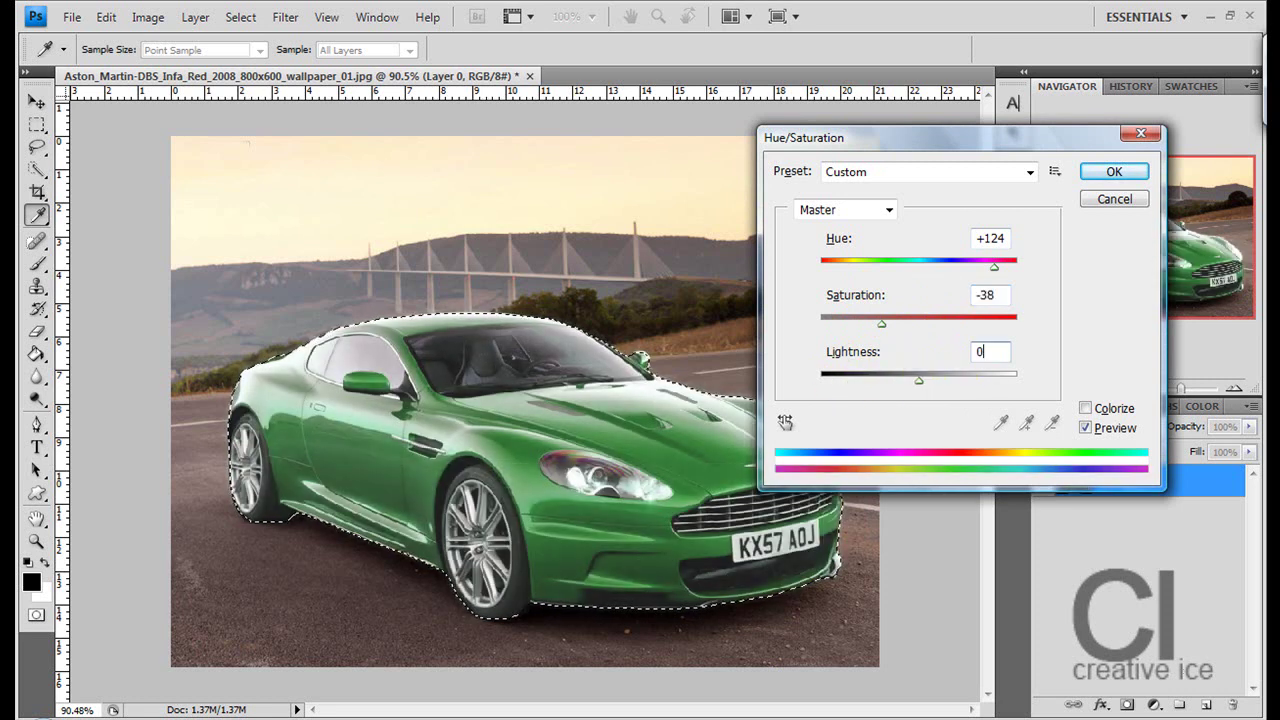
pyautogui.click(1130, 168)
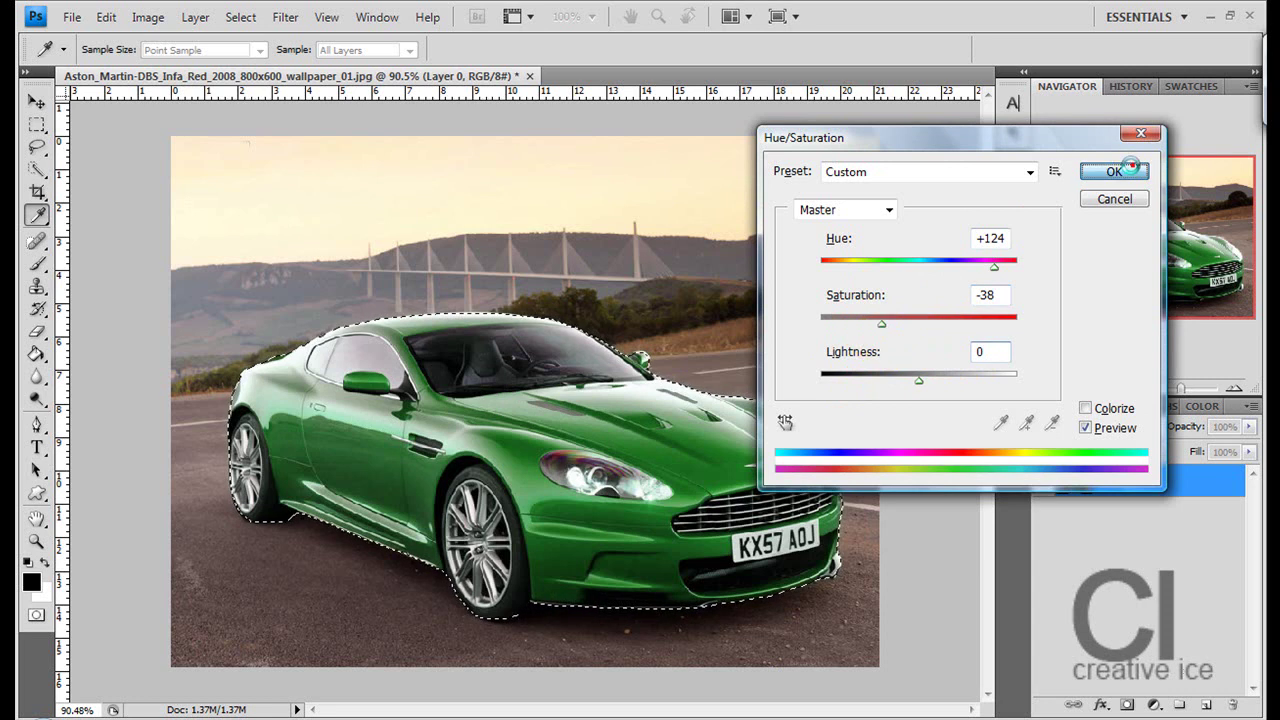
# Copy the selected green car onto a new Layer 1, toggling Layer 0 to check it.
pyautogui.press('v')
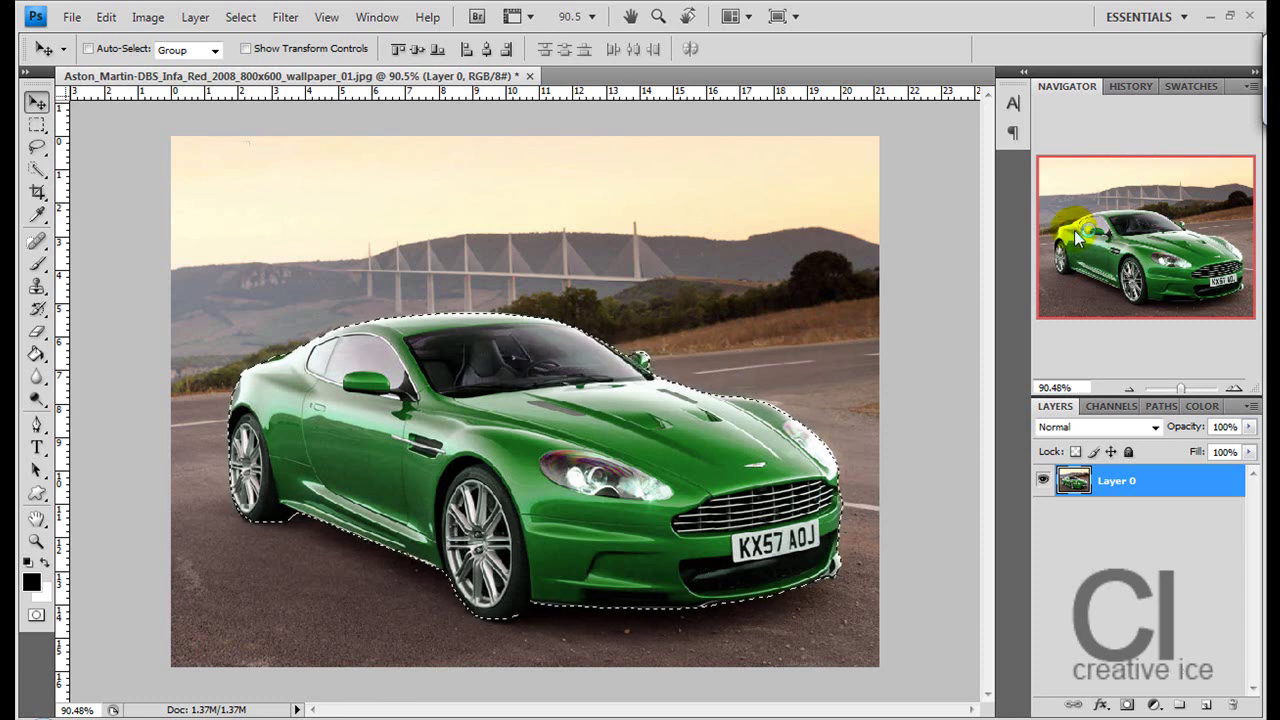
pyautogui.hotkey('ctrl', 'j')
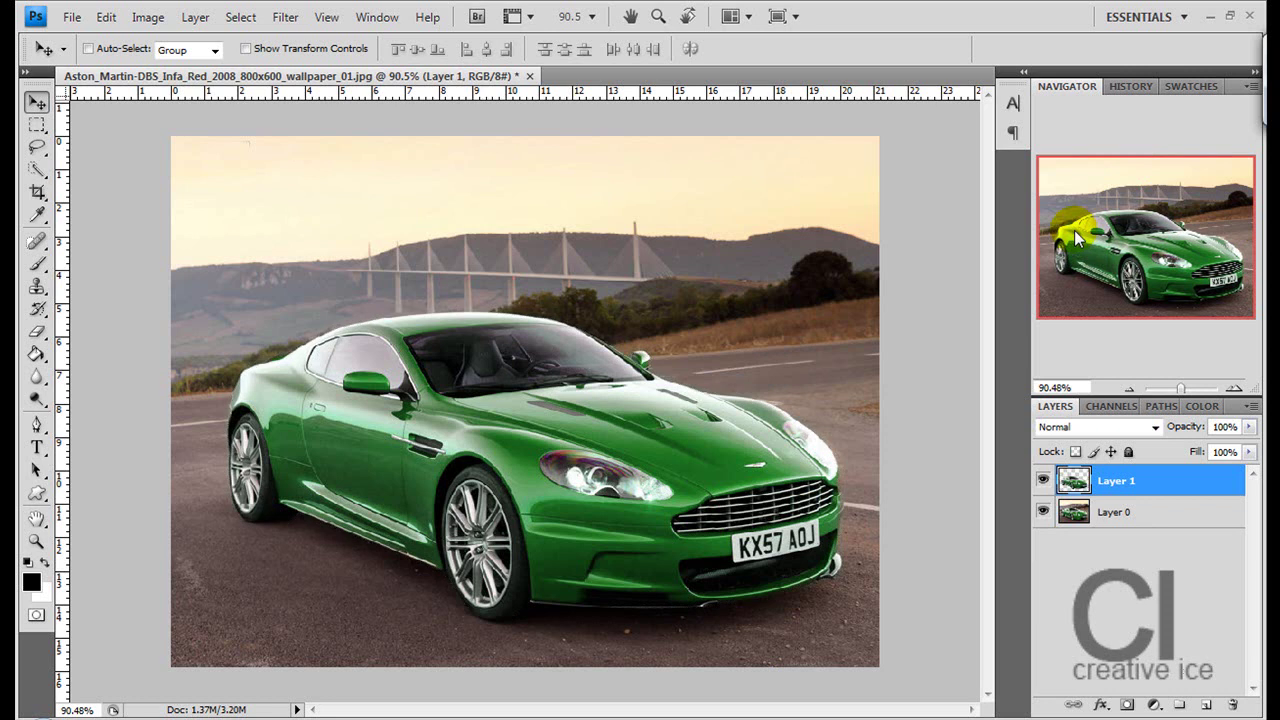
pyautogui.click(1115, 513)
pyautogui.click(1114, 486)
pyautogui.click(1042, 508)
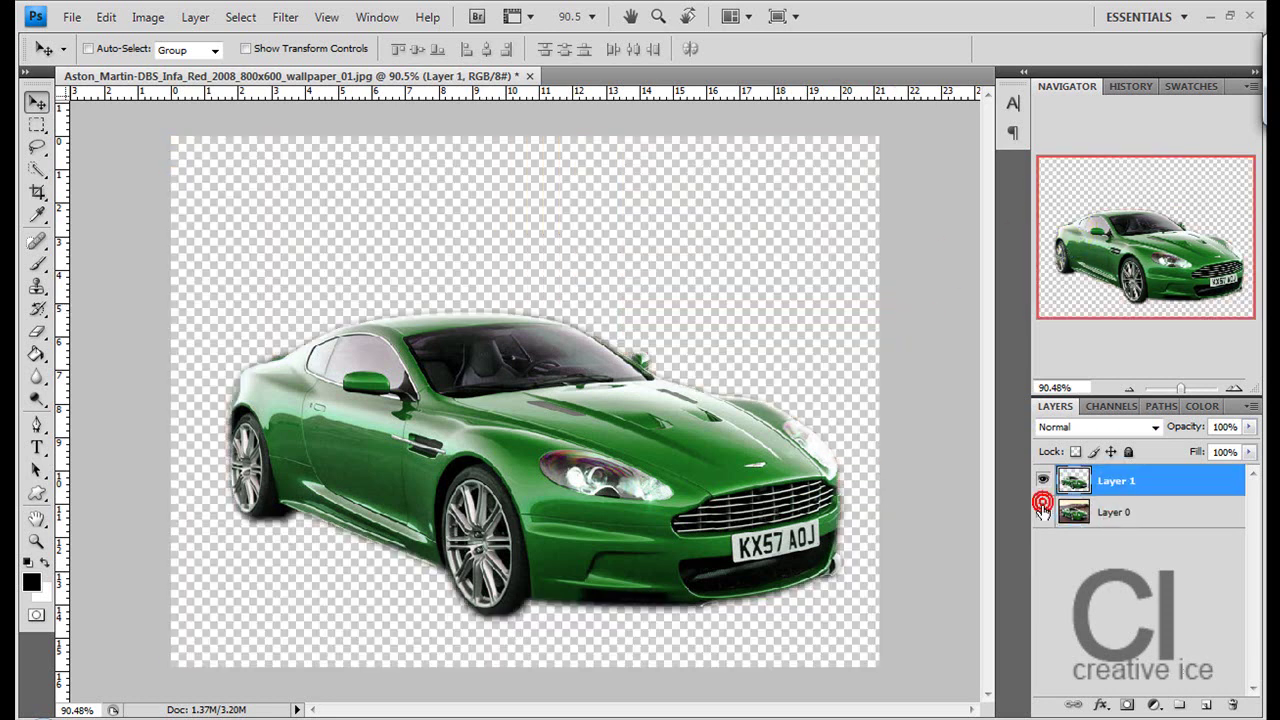
pyautogui.click(1042, 510)
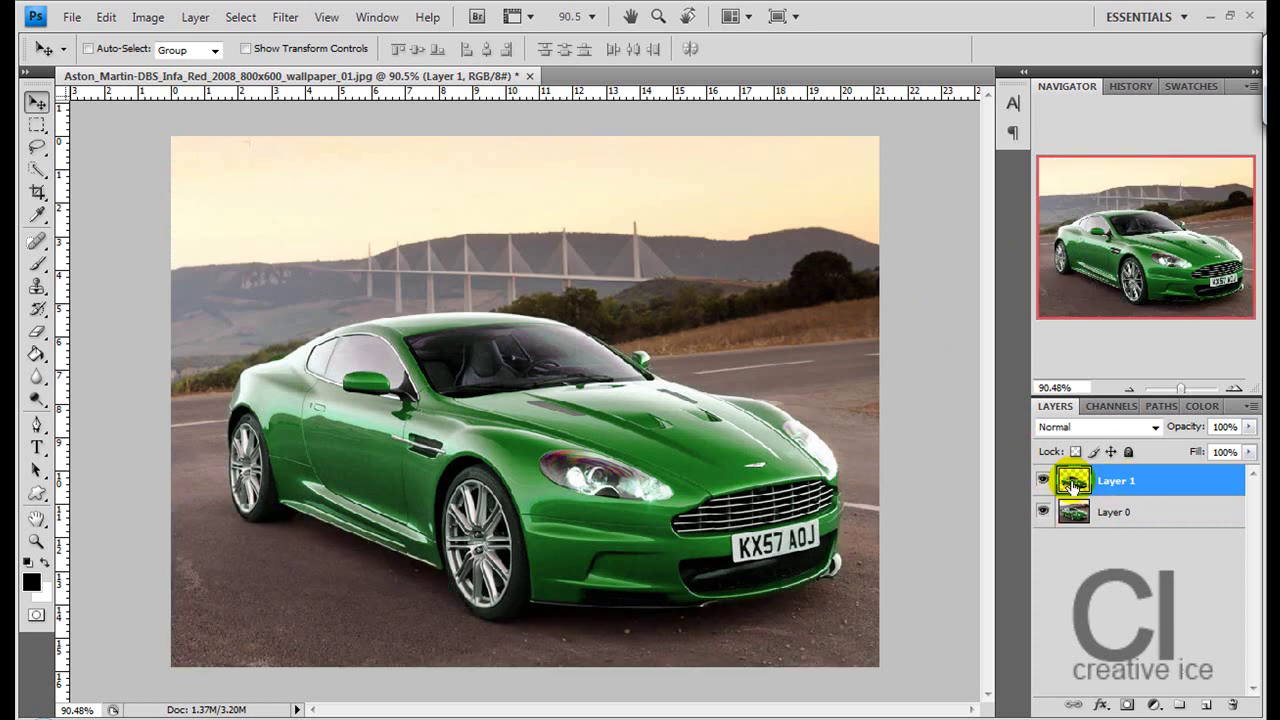
# Desaturate Layer 1 completely with Hue/Saturation, Saturation -100.
pyautogui.press('i')
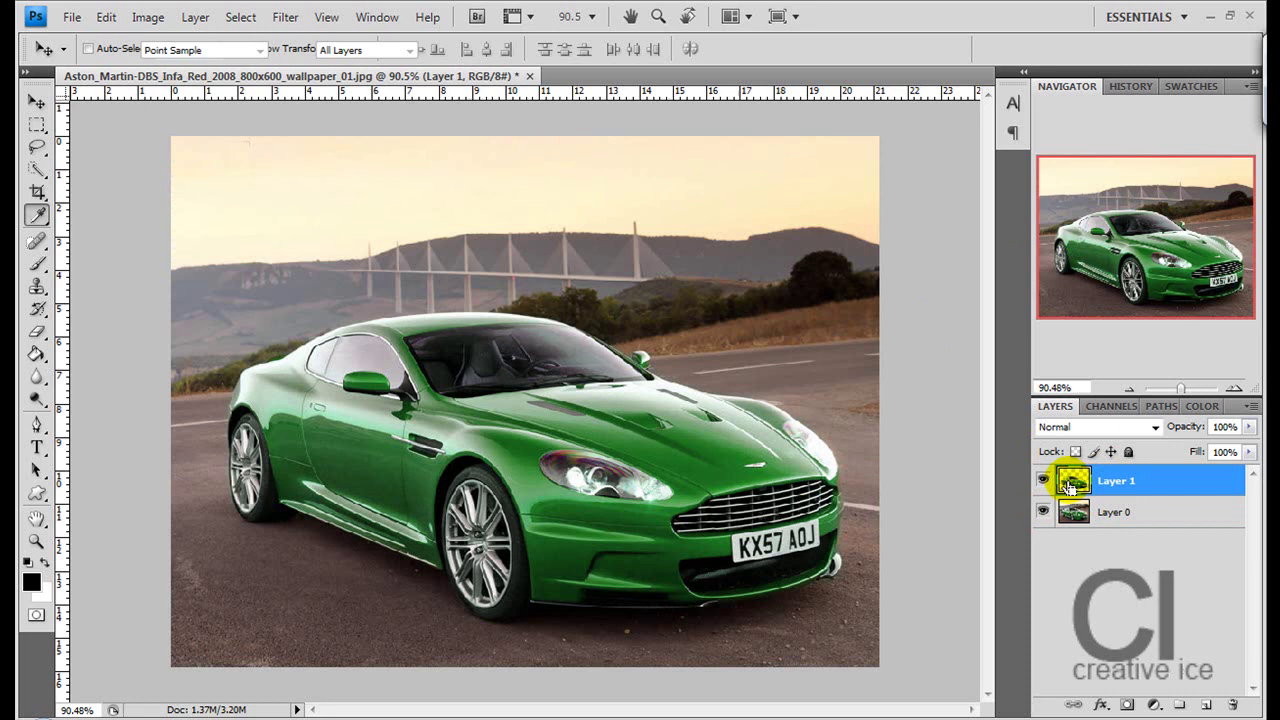
pyautogui.hotkey('ctrl', 'u')
pyautogui.moveTo(917, 322); pyautogui.dragTo(766, 324)
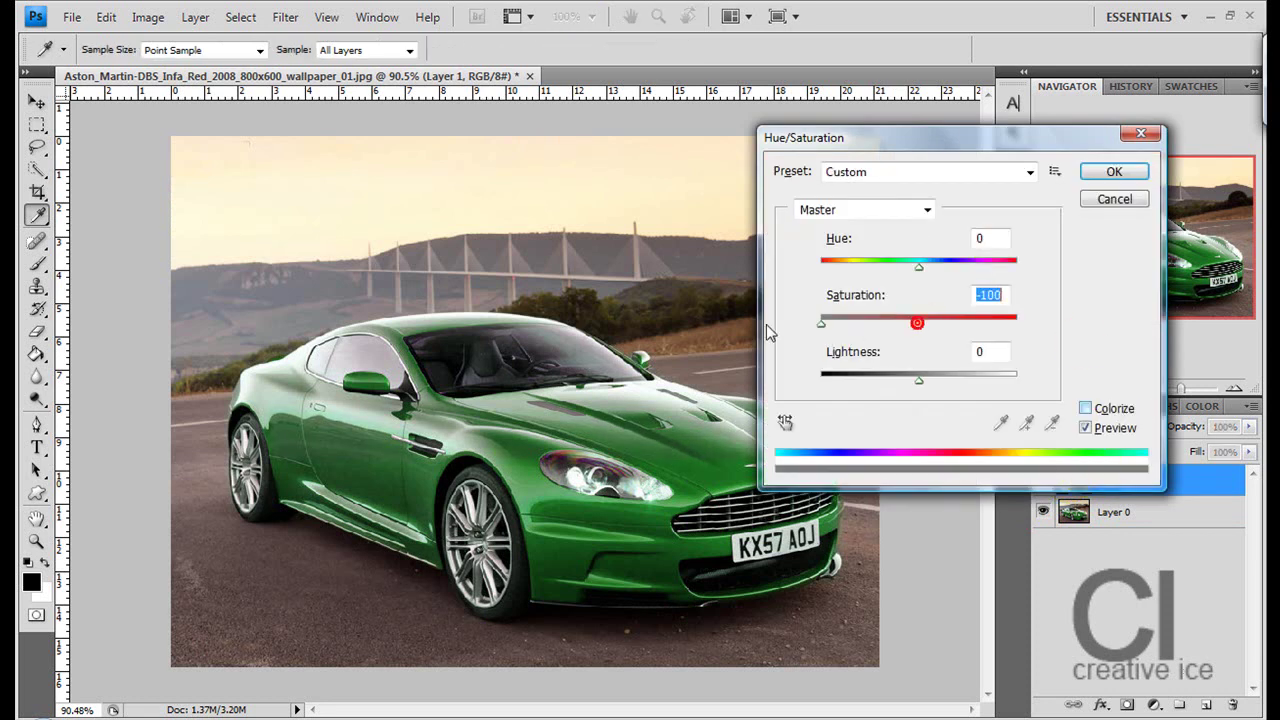
pyautogui.click(1118, 171)
# Set Layer 1 to Soft Light blending and toggle its visibility to compare before and after.
pyautogui.press('v')
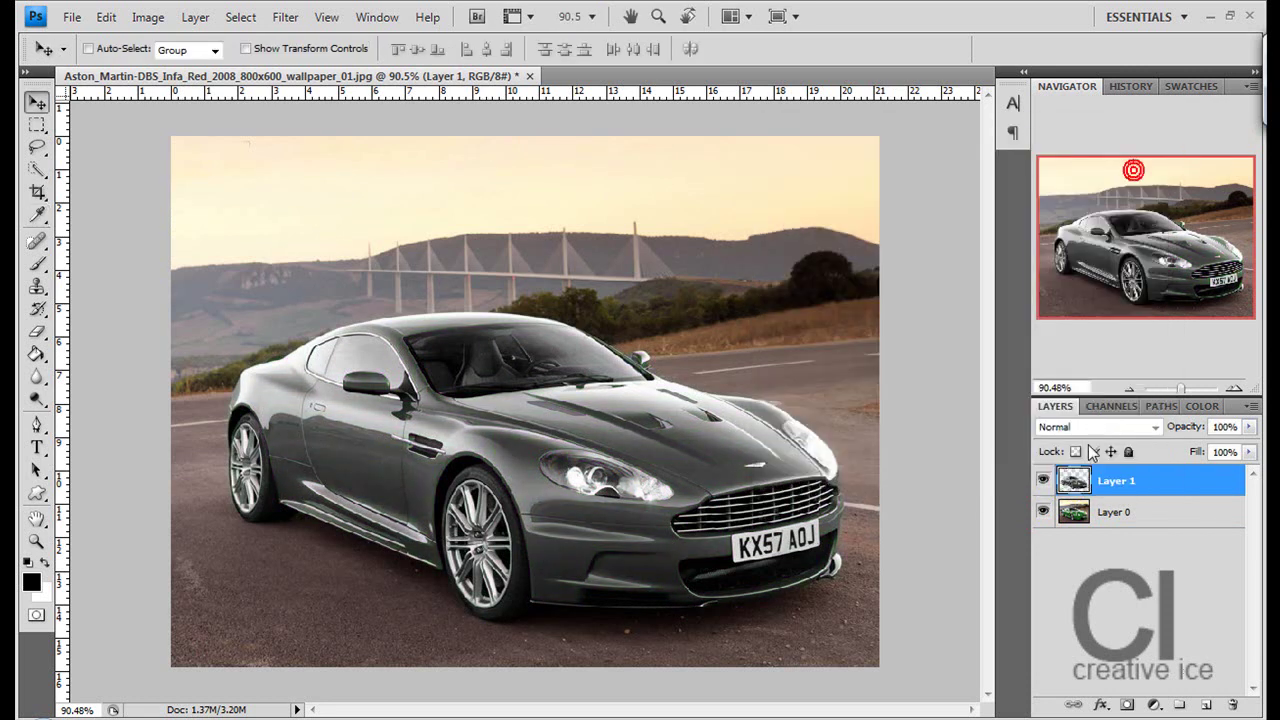
pyautogui.click(1096, 427)
pyautogui.click(1095, 251)
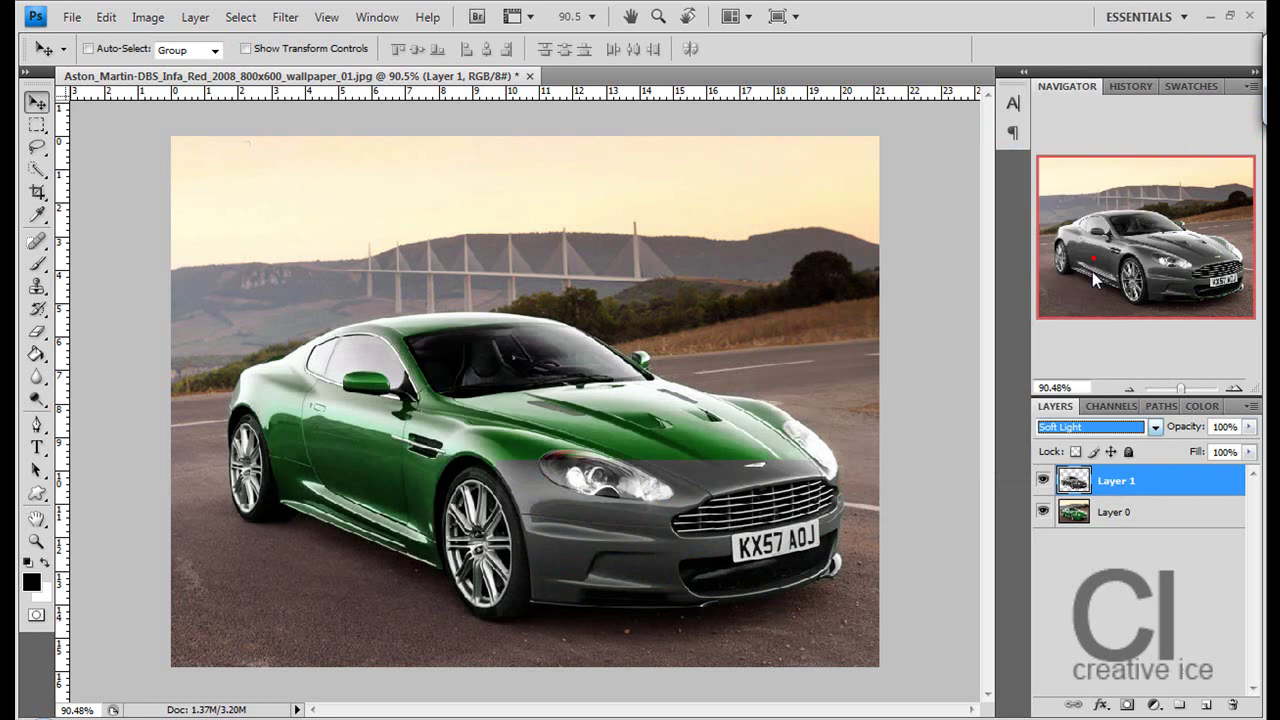
pyautogui.click(1043, 481)
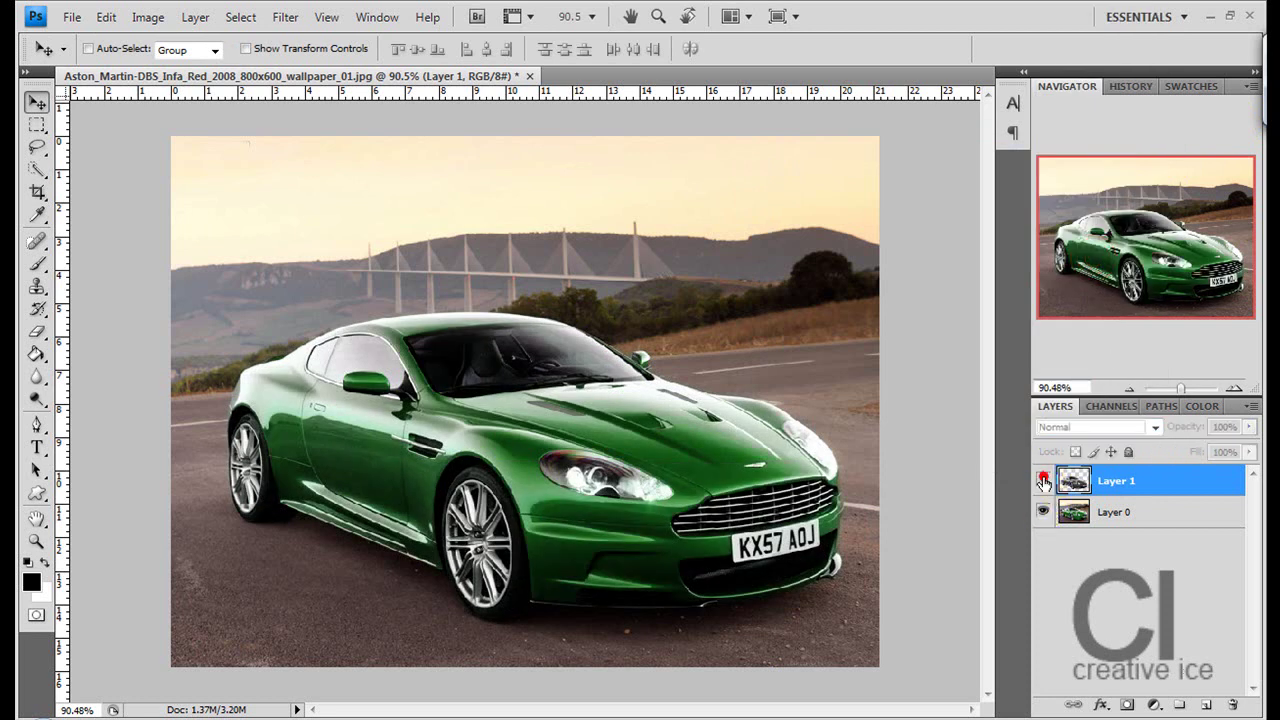
pyautogui.click(1043, 481)
pyautogui.click(1043, 481)
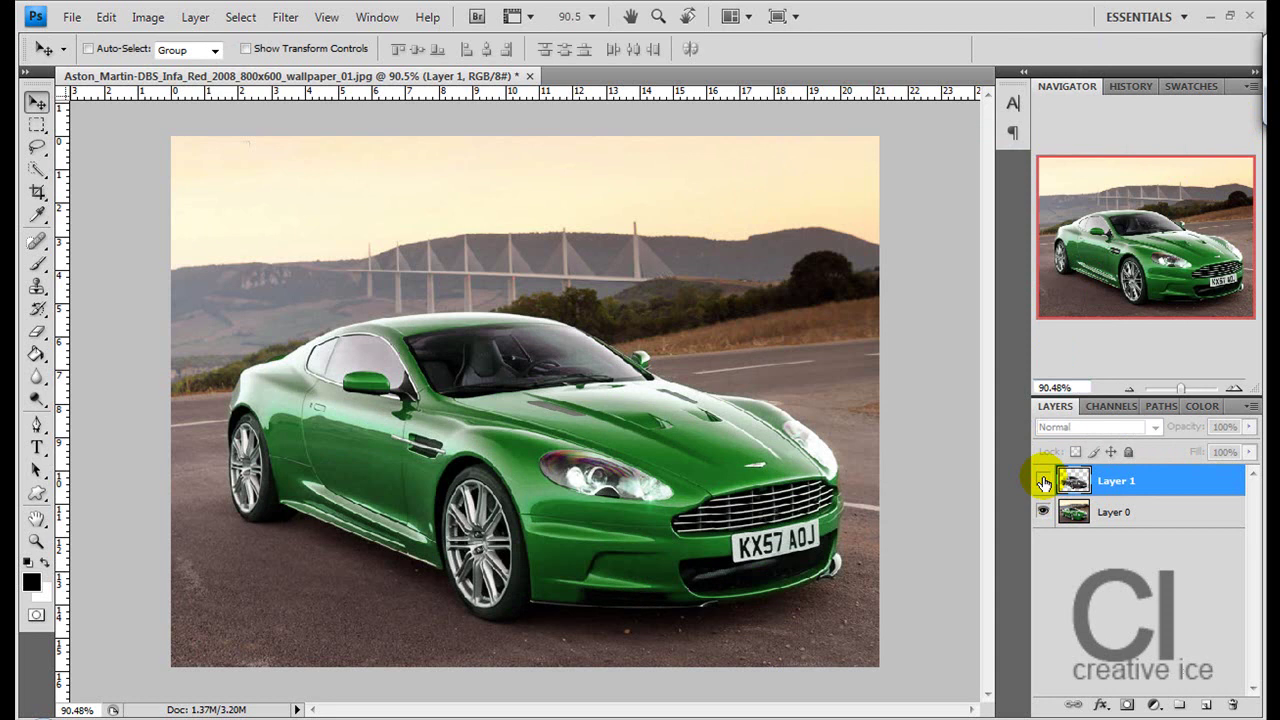
pyautogui.click(1043, 481)
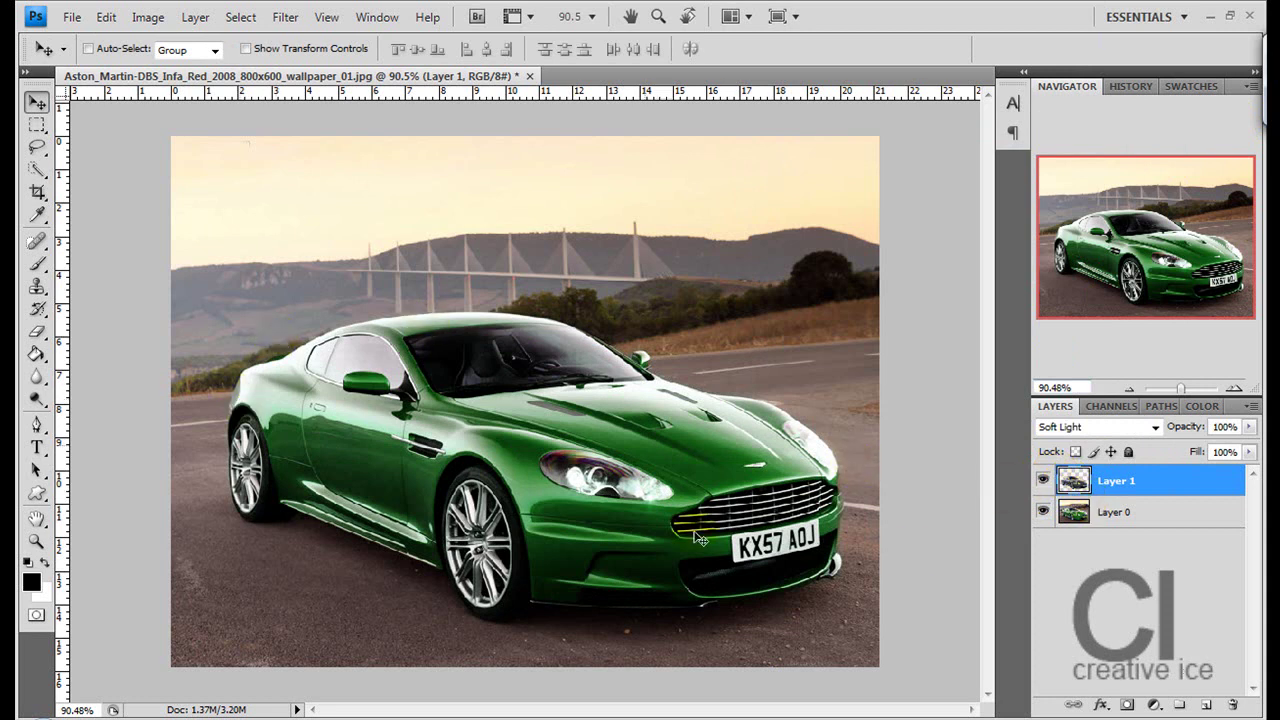
# Merge all visible layers into one and duplicate the merged layer.
pyautogui.click(1251, 409)
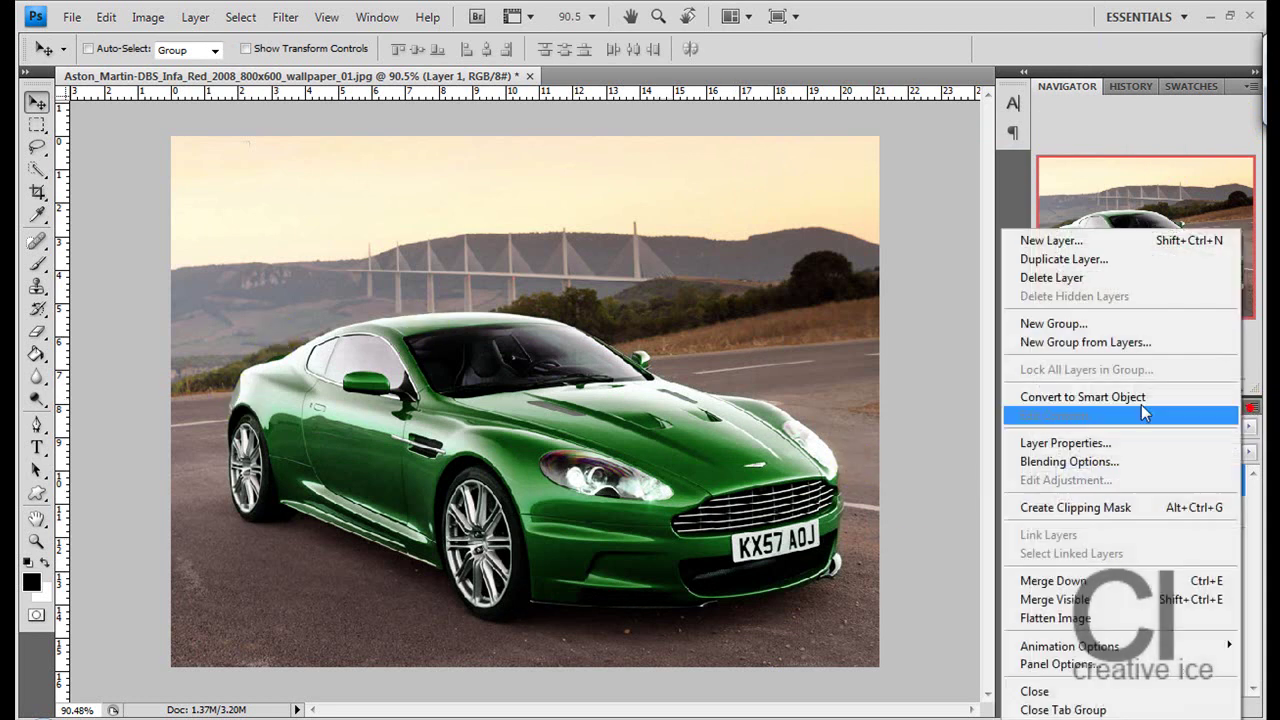
pyautogui.click(1093, 597)
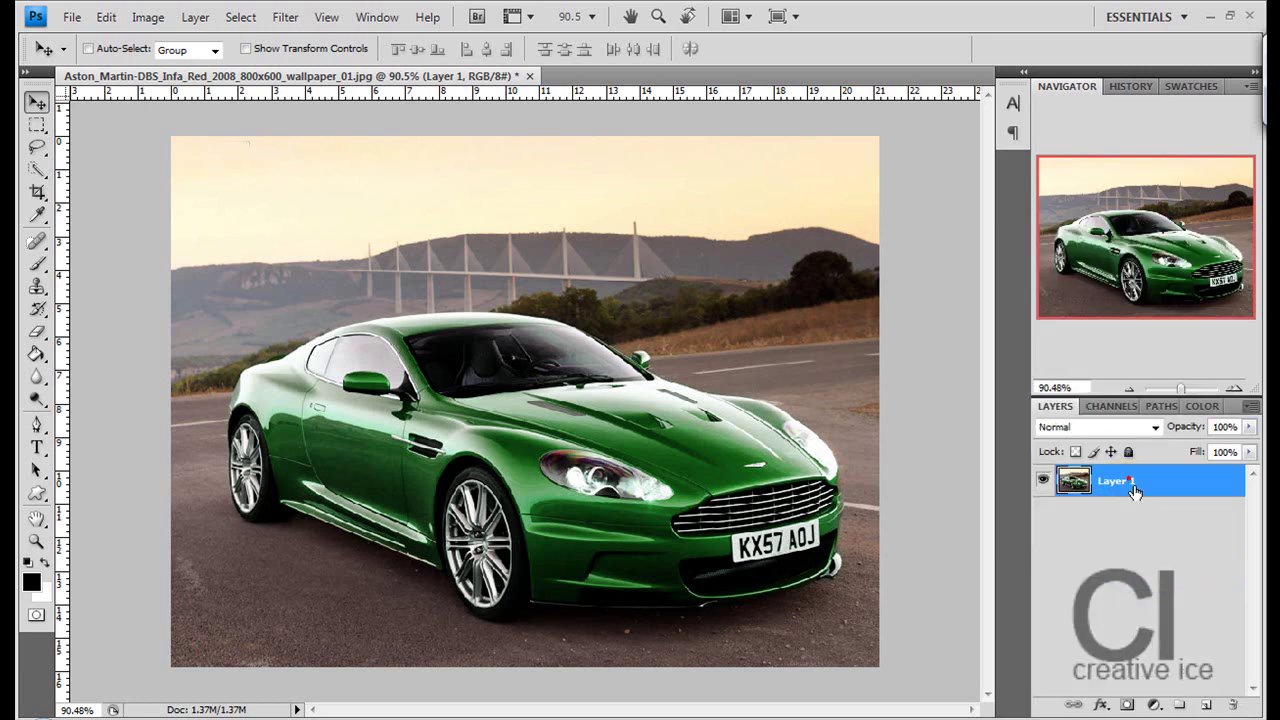
pyautogui.moveTo(1127, 487); pyautogui.dragTo(1205, 703)
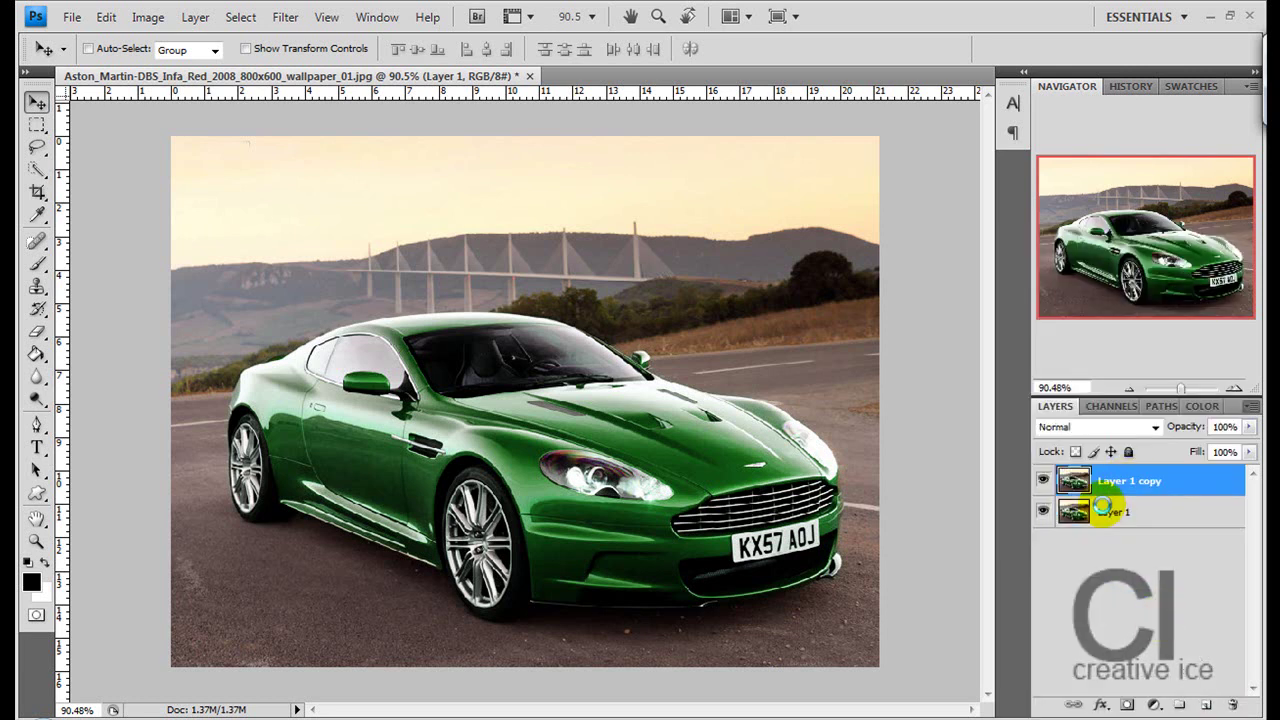
# Set the duplicate Layer 1 copy's blend mode to Soft Light.
pyautogui.click(1125, 429)
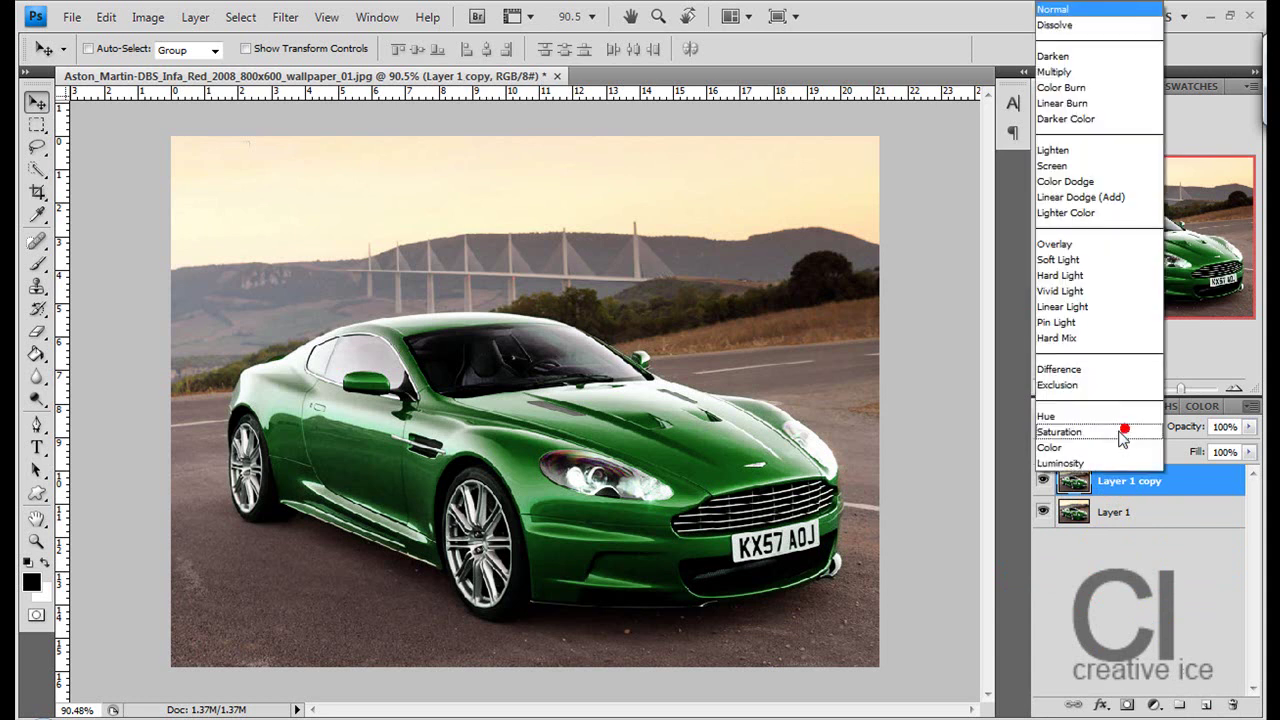
pyautogui.click(1095, 251)
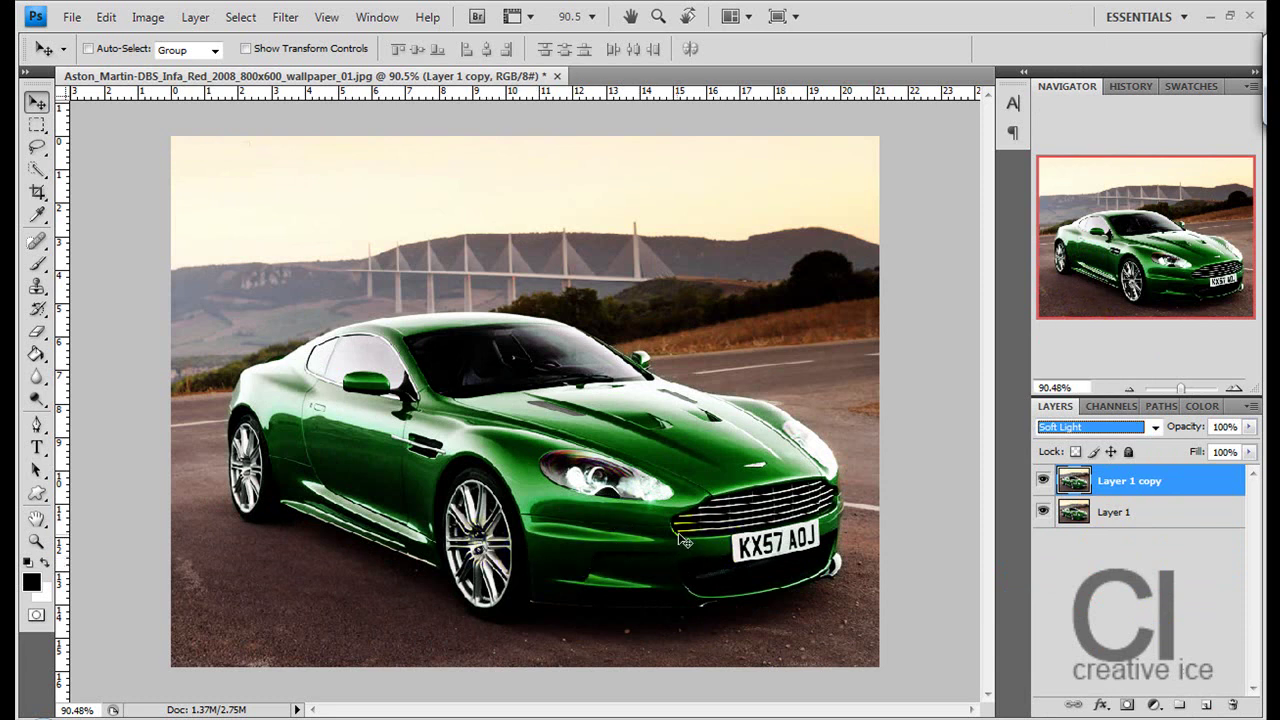
pyautogui.click(647, 495)
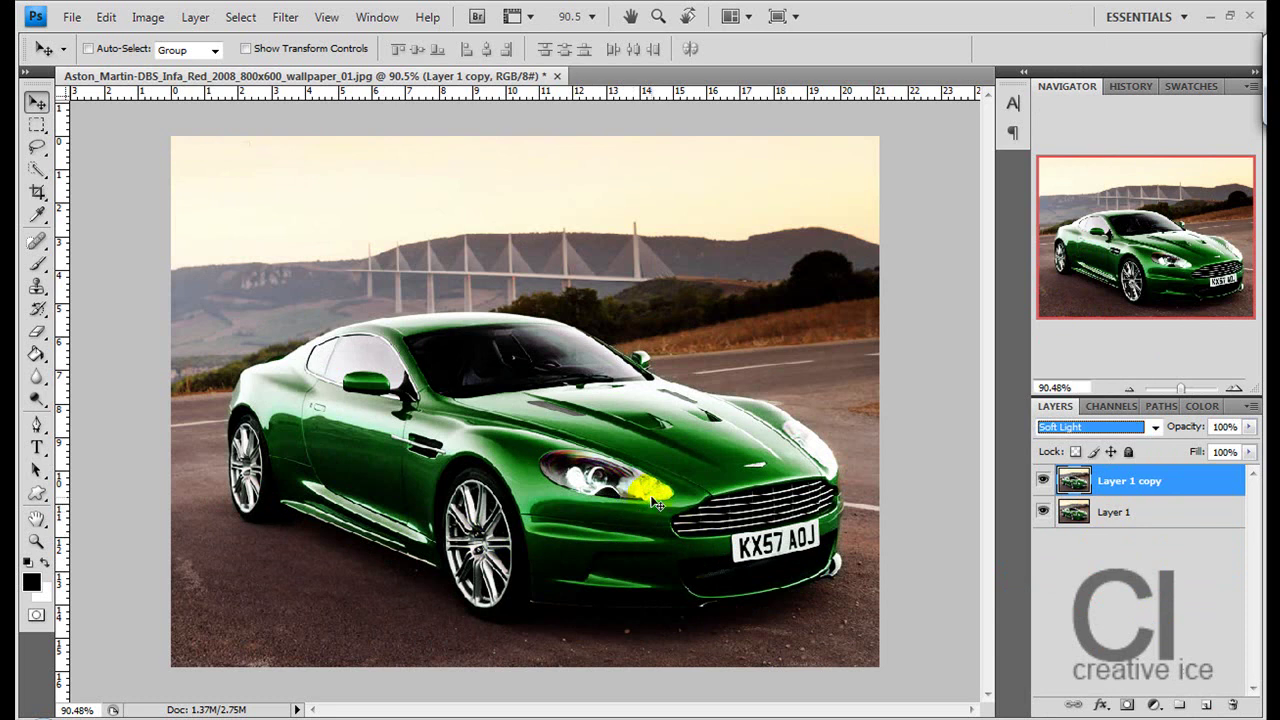
pyautogui.click(775, 525)
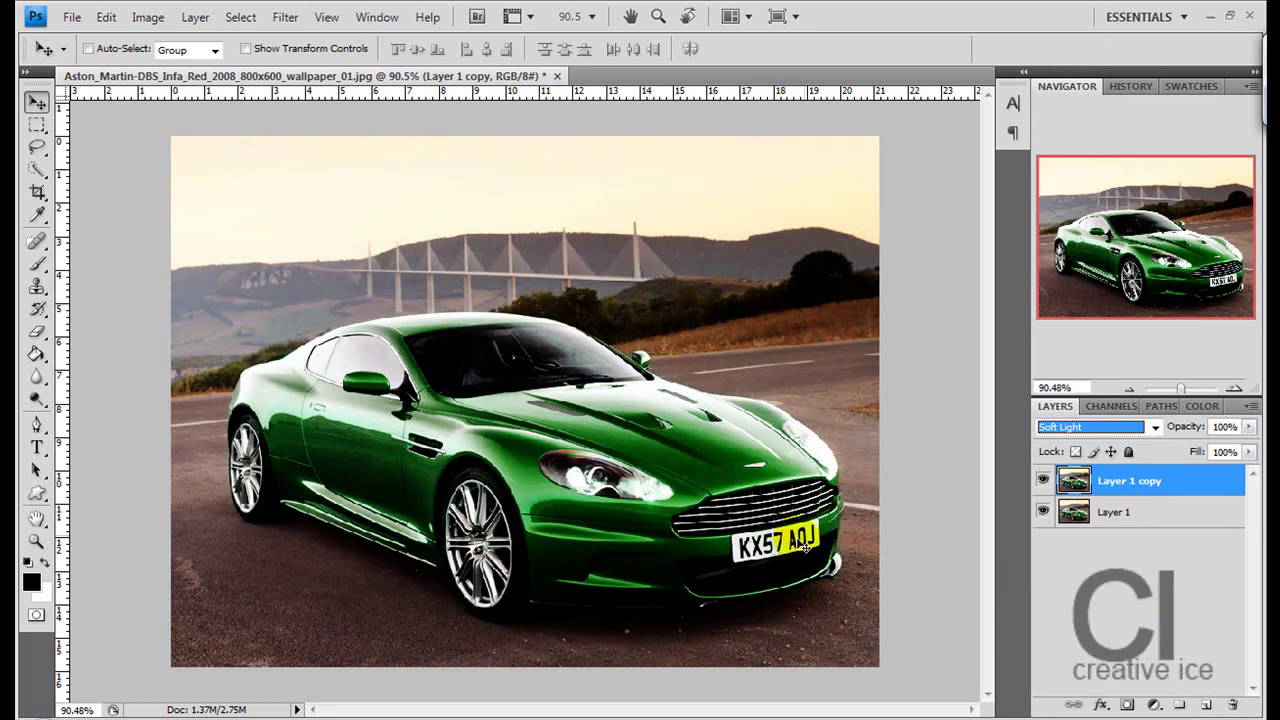
# Show the History panel beside the Navigator panel.
pyautogui.click(270, 420)
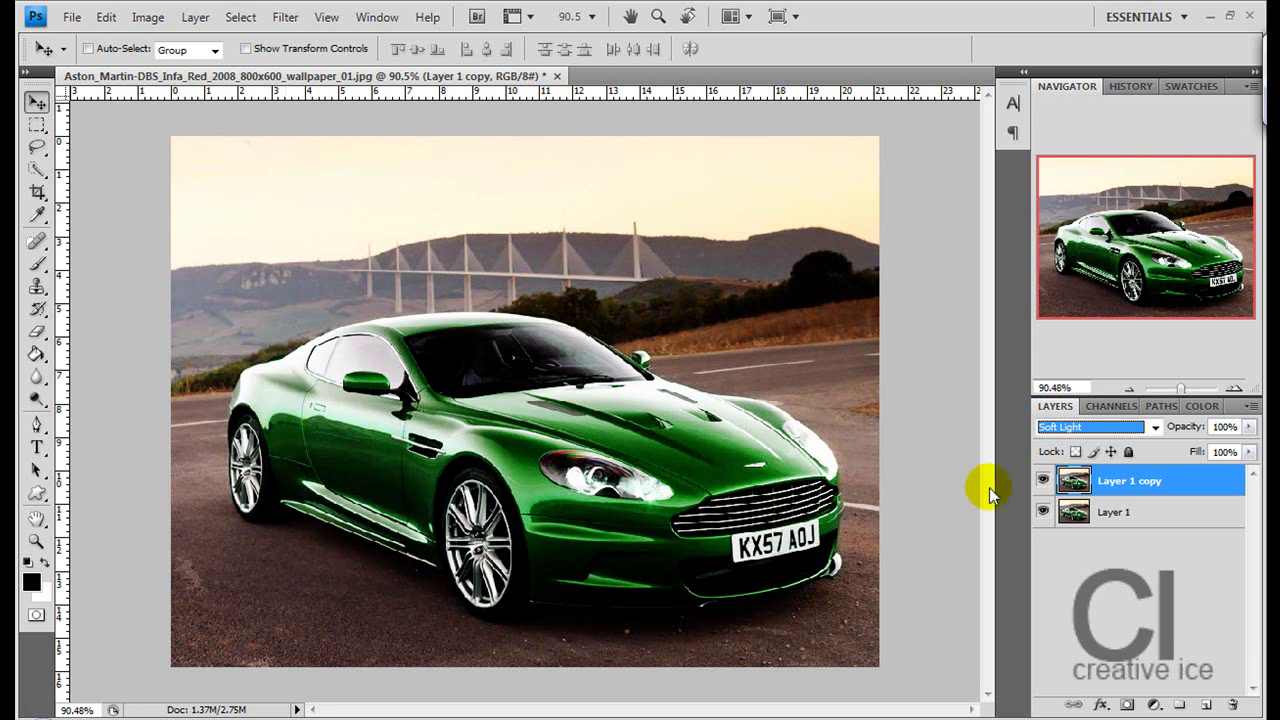
pyautogui.click(1135, 86)
pyautogui.scroll(5, 1148, 155)
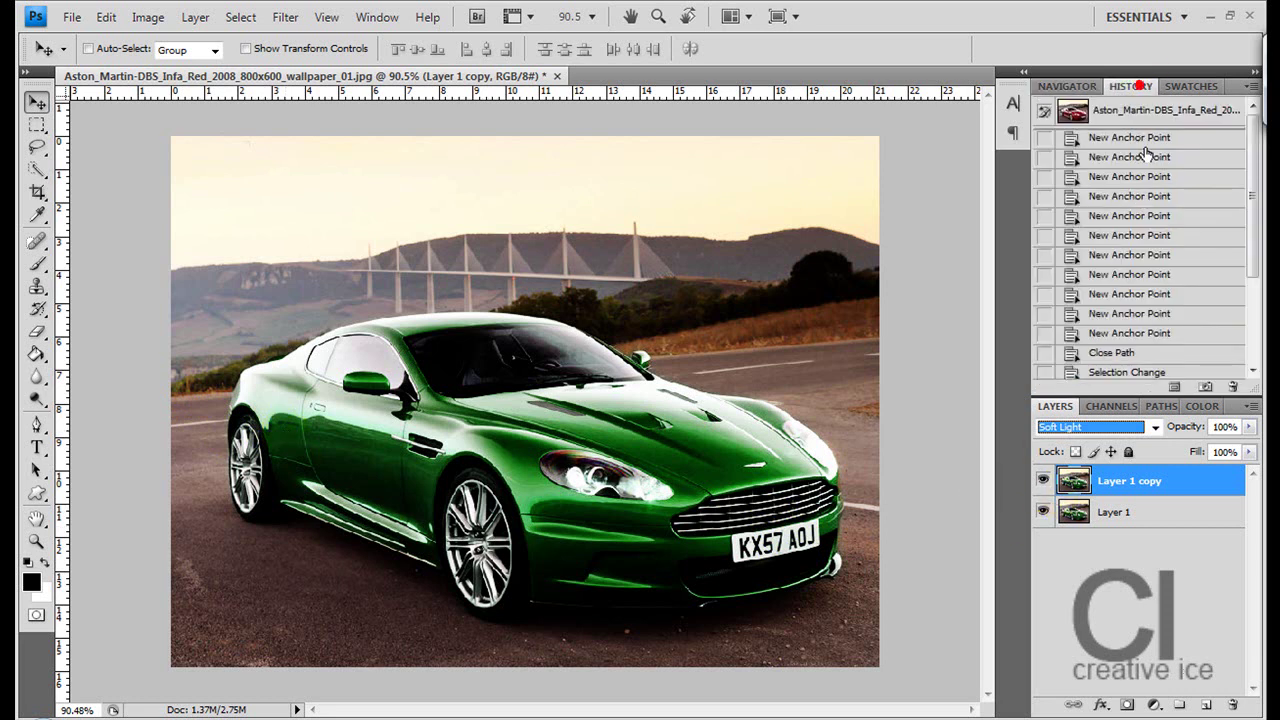
pyautogui.click(1160, 110)
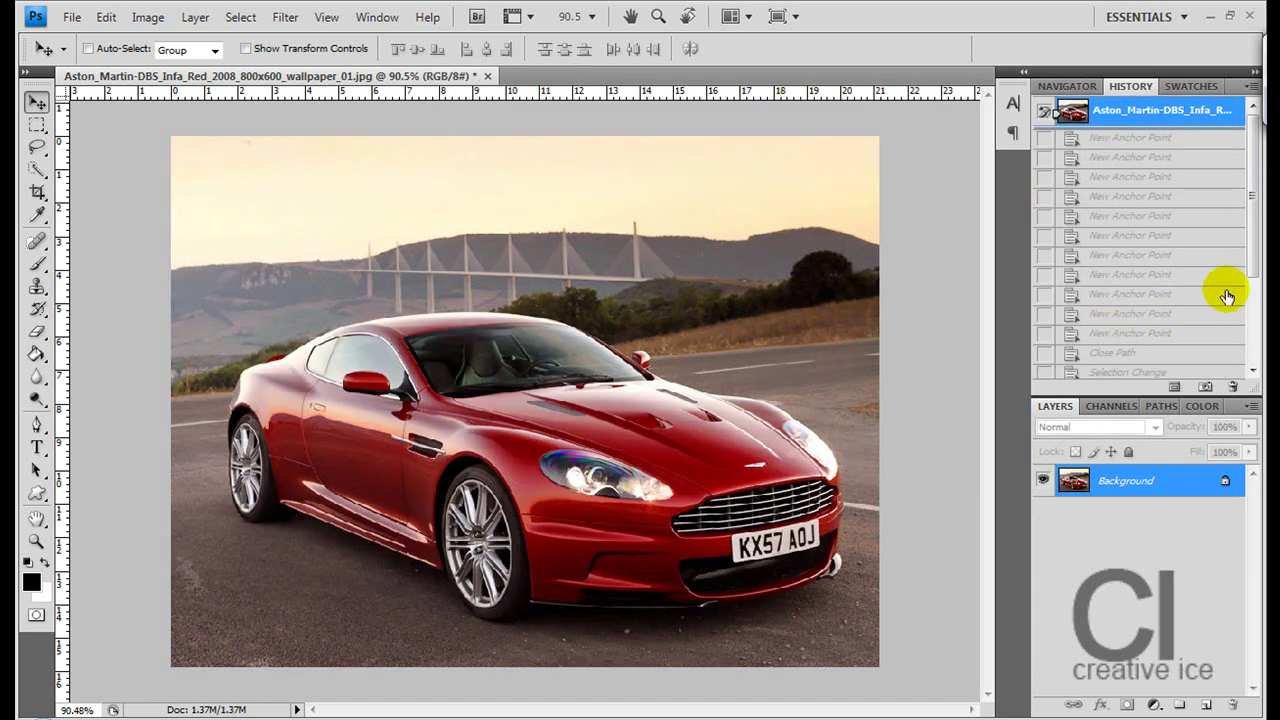
pyautogui.click(1250, 269)
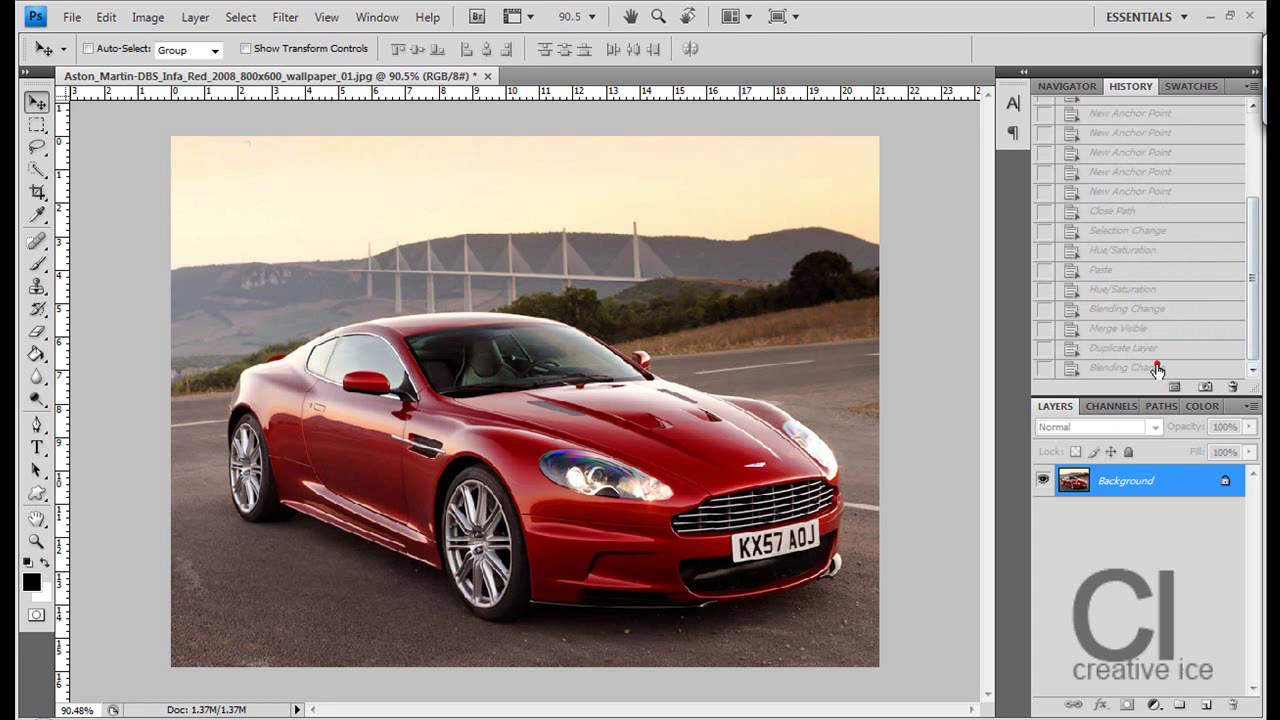
pyautogui.click(1157, 368)
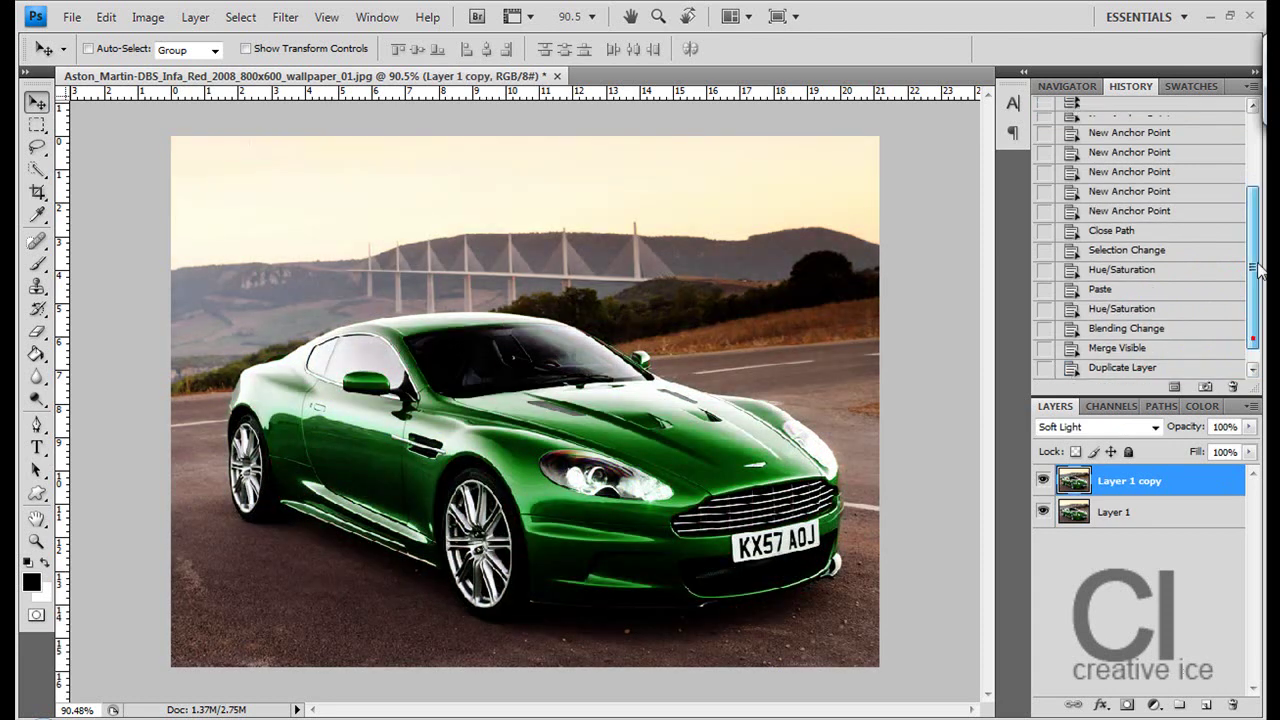
pyautogui.scroll(5, 1260, 268)
pyautogui.click(1195, 112)
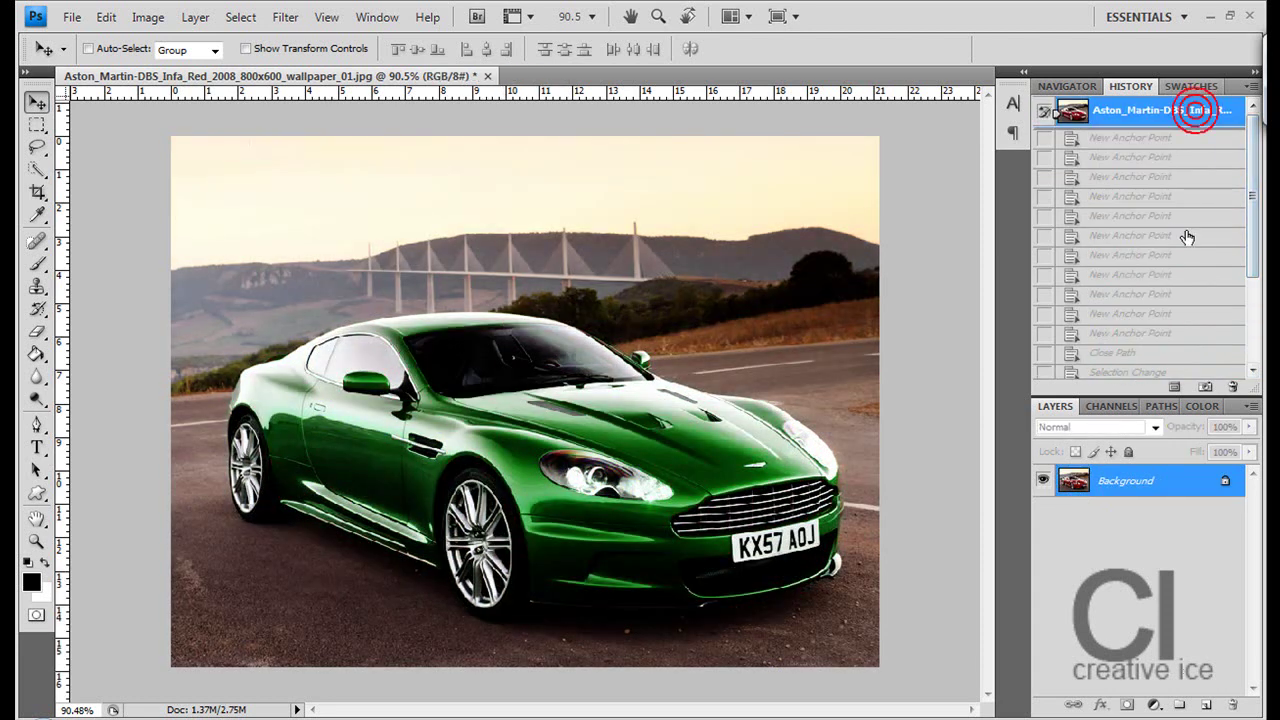
pyautogui.scroll(-5, 1251, 263)
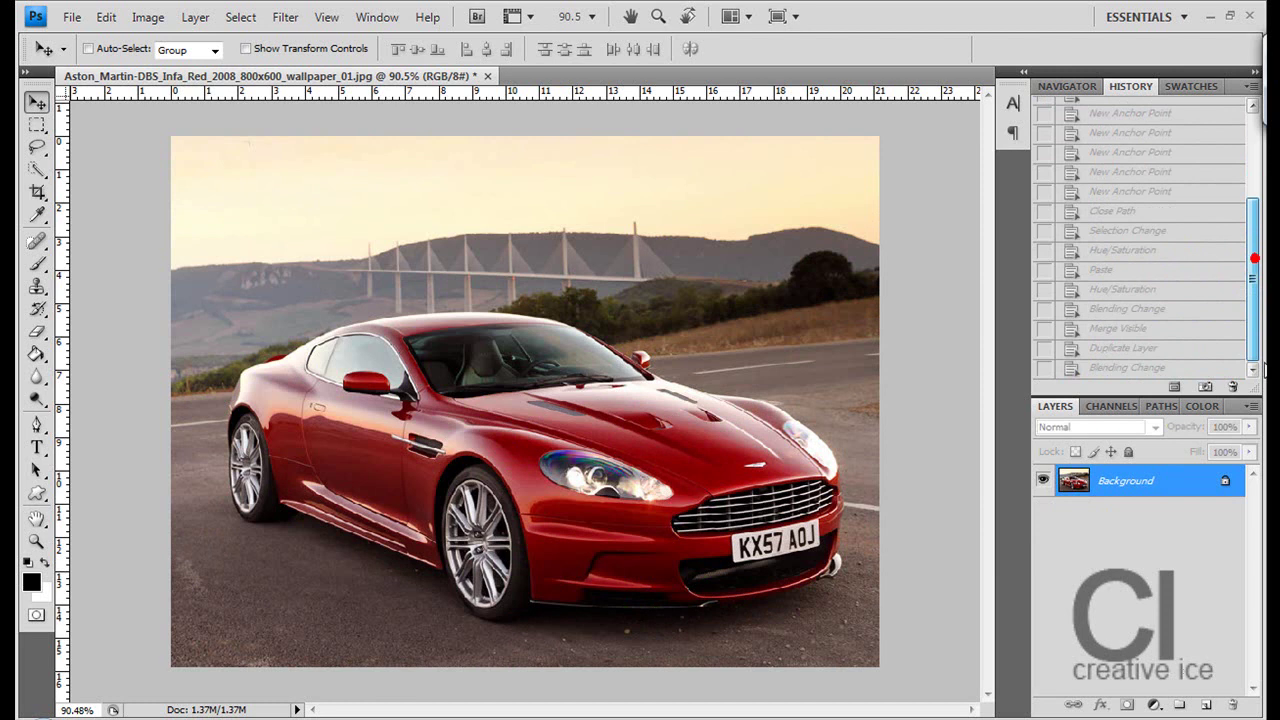
pyautogui.click(1210, 369)
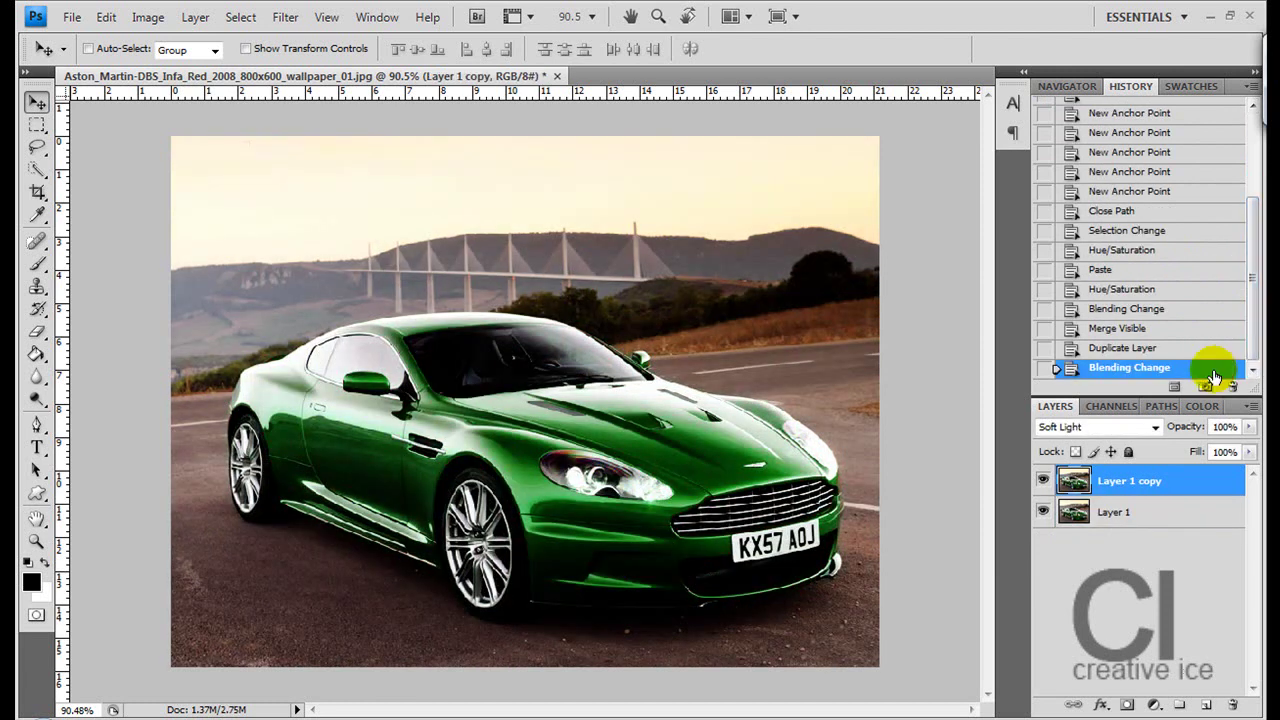